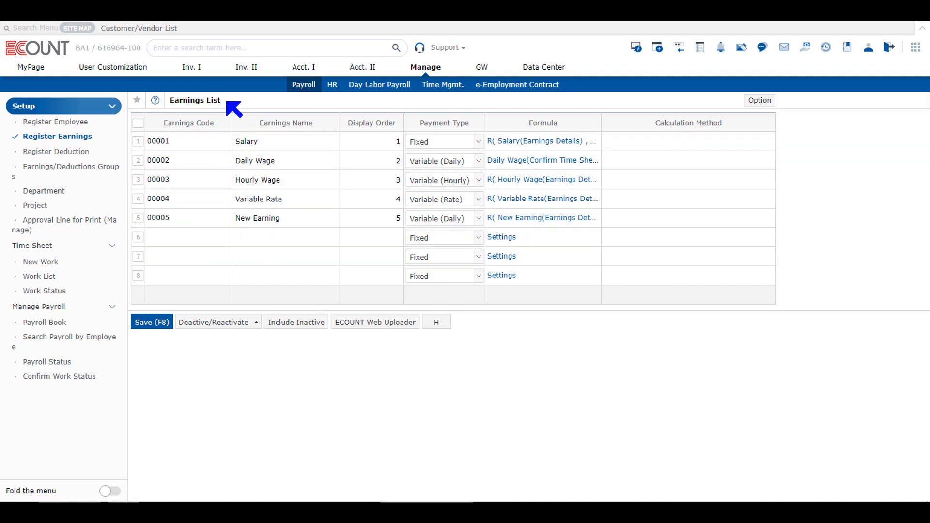
# - Add blank rows from row 6 to make ten Earnings List rows, then show Salary's payment types with Fixed checked
pyautogui.moveTo(228, 108); pyautogui.dragTo(170, 107)
pyautogui.click(258, 110)
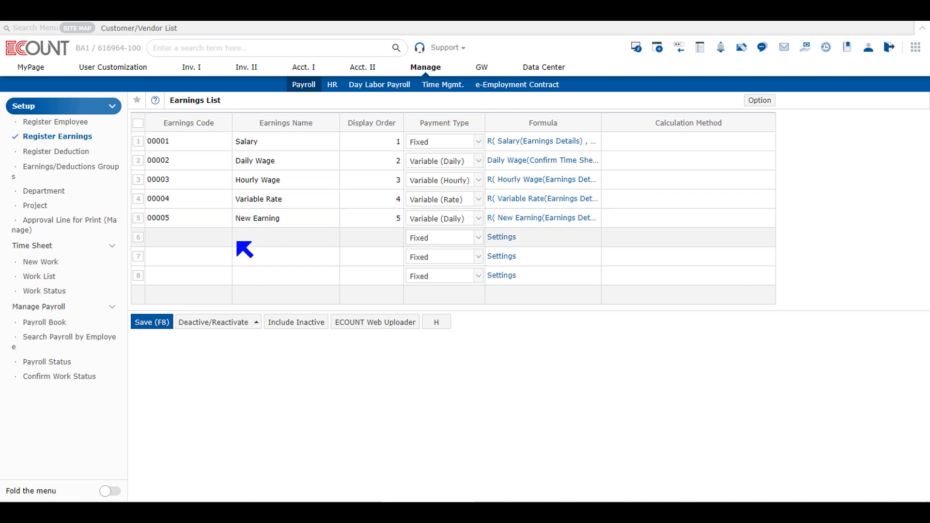
pyautogui.click(208, 238)
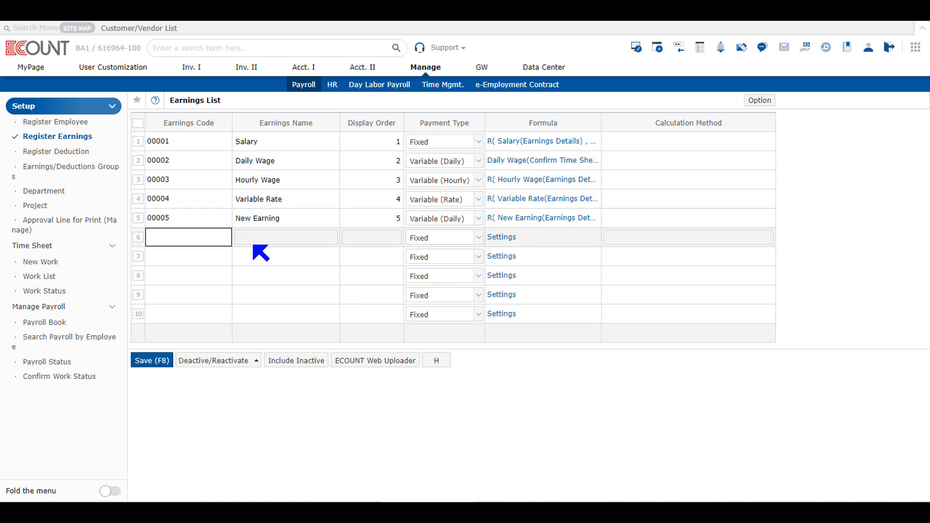
pyautogui.click(267, 244)
pyautogui.click(377, 236)
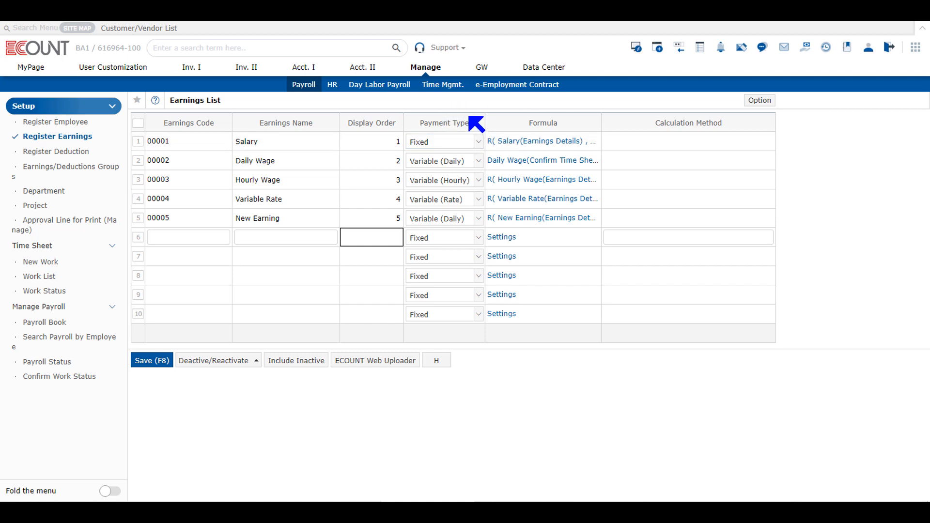
pyautogui.click(472, 142)
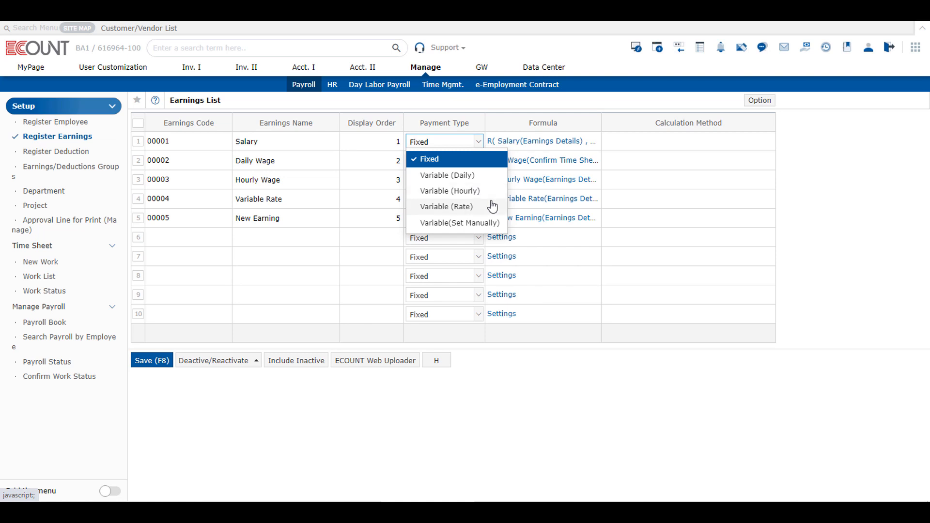
# - Leave Salary on Fixed and Daily Wage unchanged, then show Variable Rate's payment types with Variable (Rate) checked
pyautogui.click(475, 164)
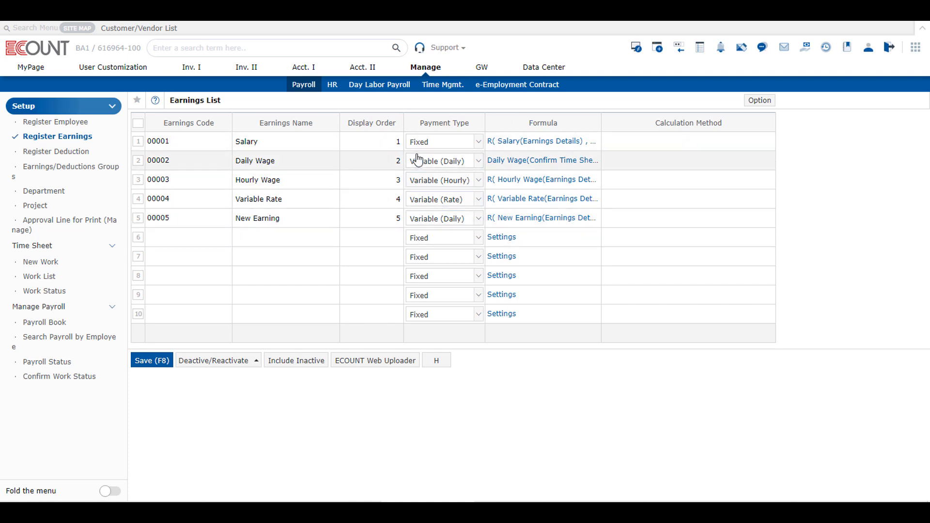
pyautogui.click(431, 163)
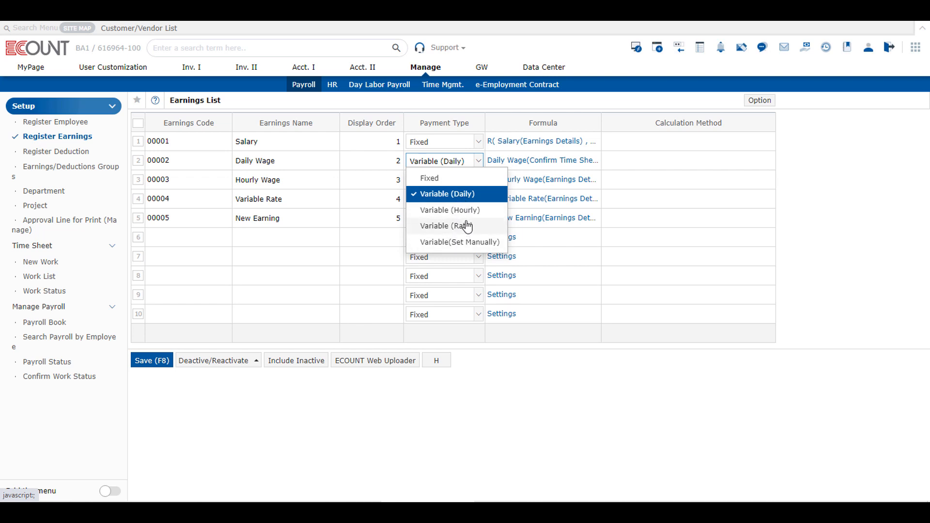
pyautogui.click(539, 275)
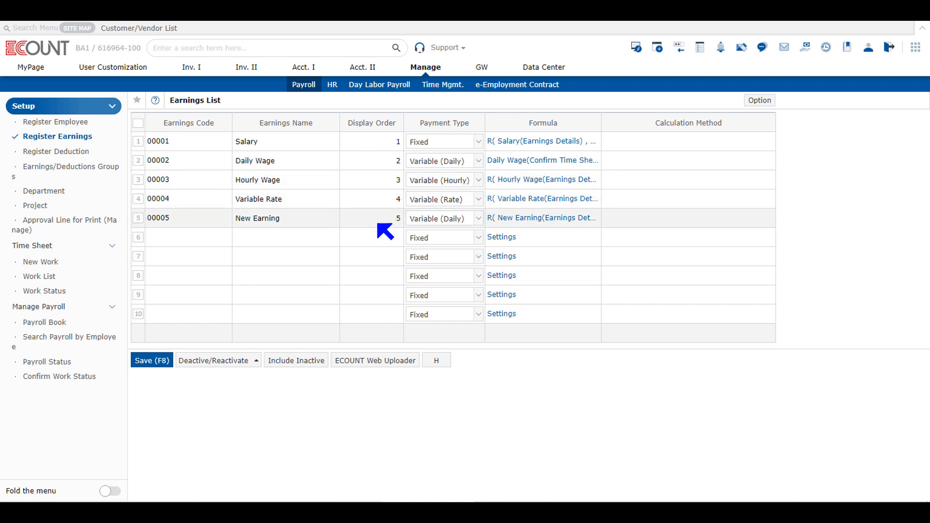
pyautogui.click(477, 201)
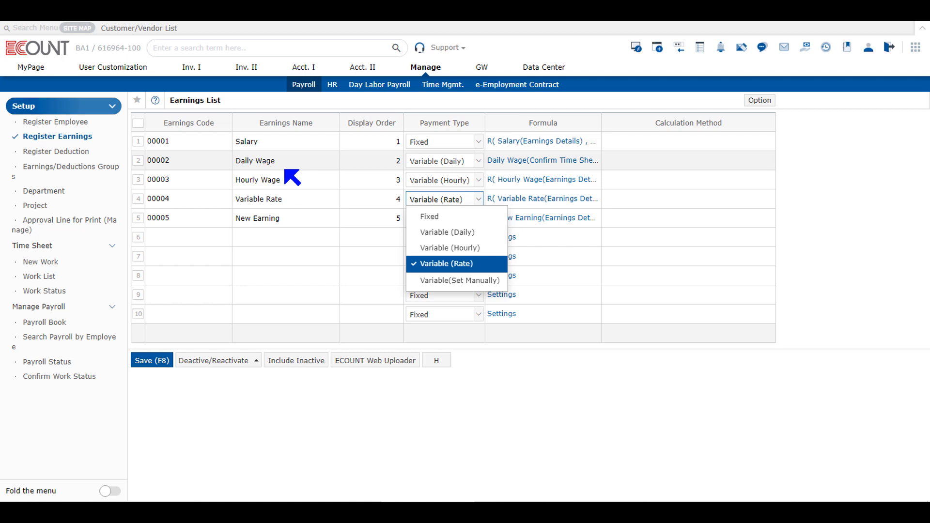
# - Show New Earning's 10/2016 formula: R(Earnings Details × Confirm Time Sheet, 2)
pyautogui.click(307, 291)
pyautogui.click(332, 270)
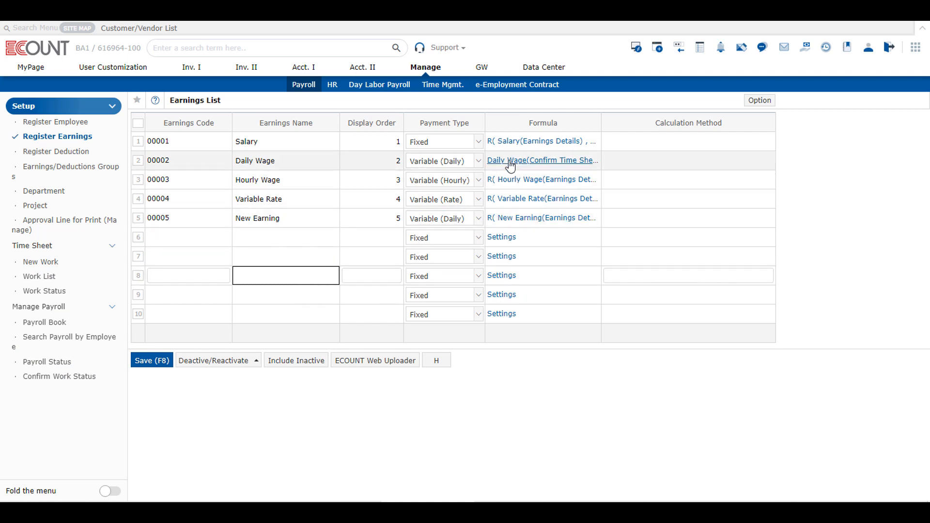
pyautogui.click(547, 219)
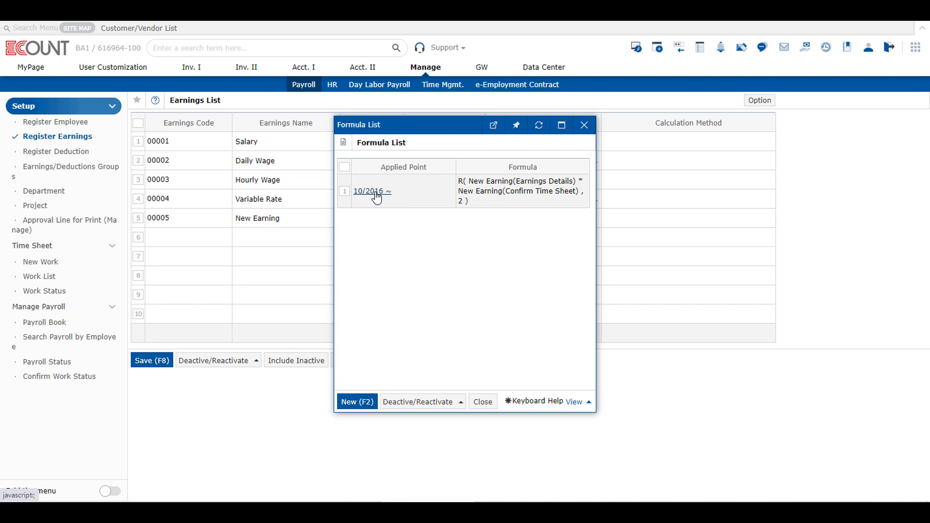
pyautogui.click(589, 132)
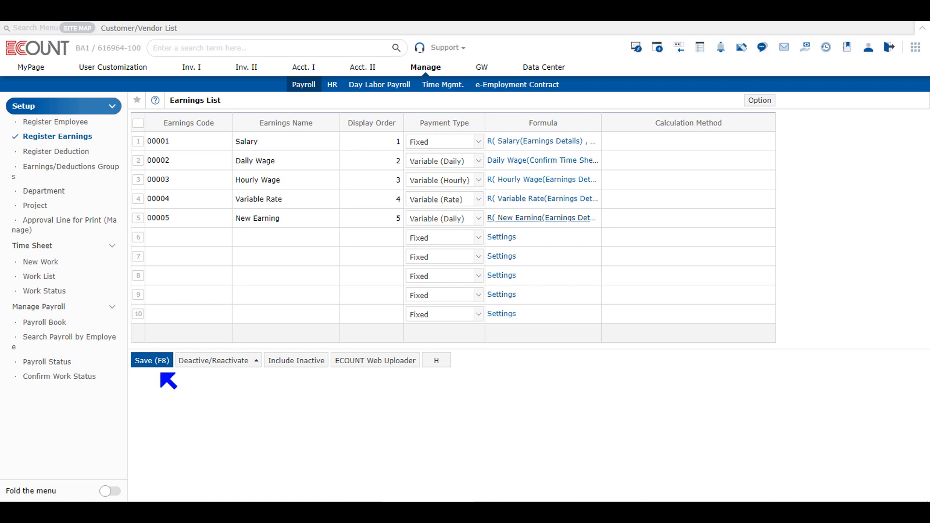
pyautogui.click(504, 218)
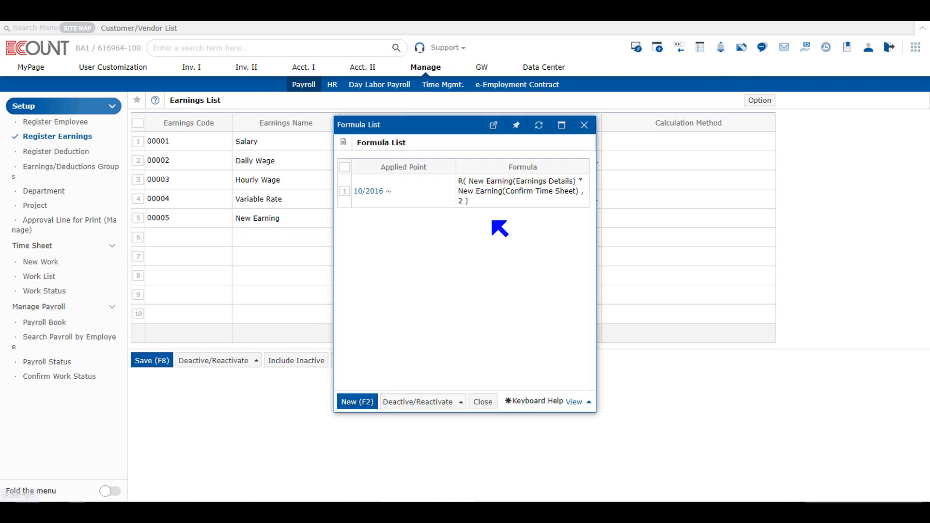
# - Start a new formula from the Formula List and tick IF Condition
pyautogui.click(356, 402)
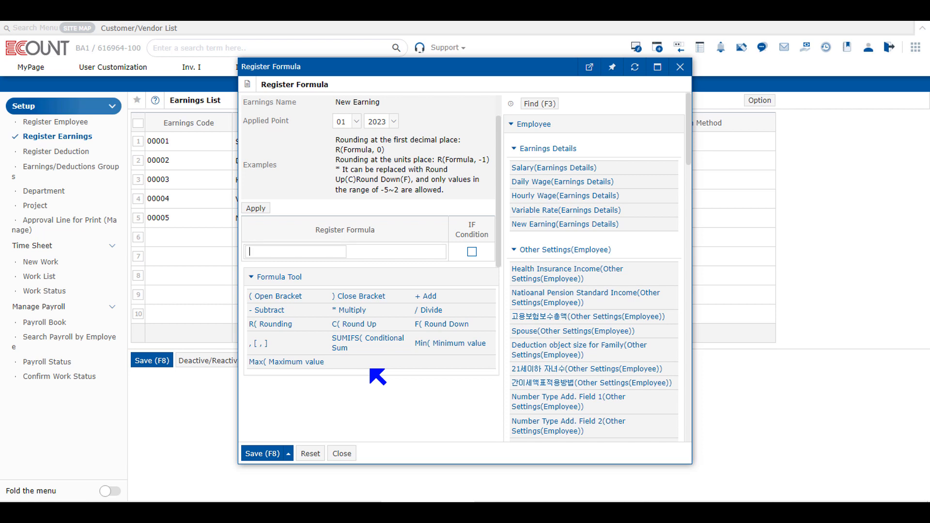
pyautogui.click(472, 251)
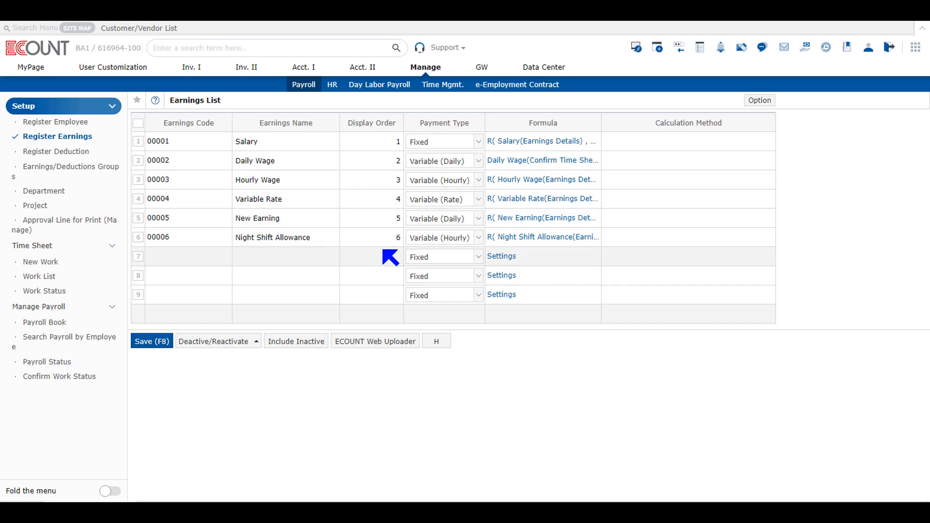
# - Save Night Shift Allowance on Variable (Hourly) and start its new formula applied from 01/2023
pyautogui.click(433, 239)
pyautogui.click(433, 239)
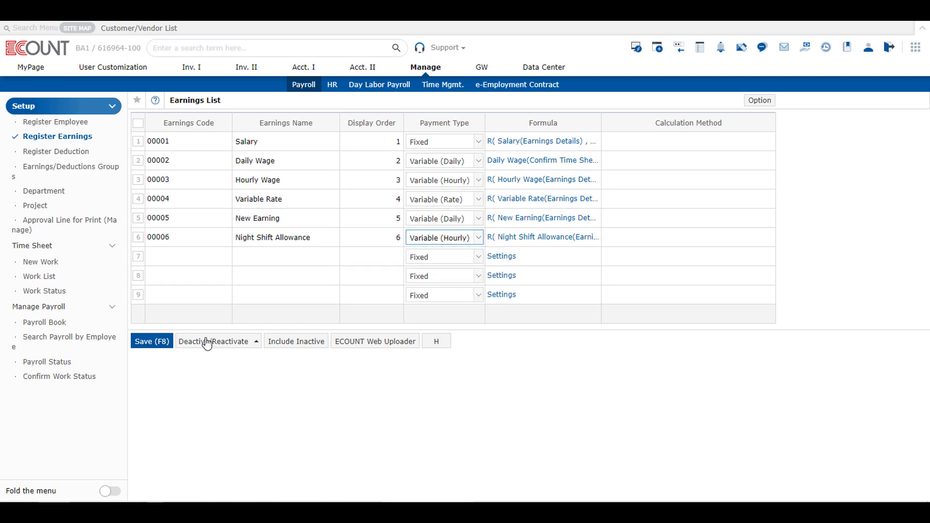
pyautogui.click(165, 351)
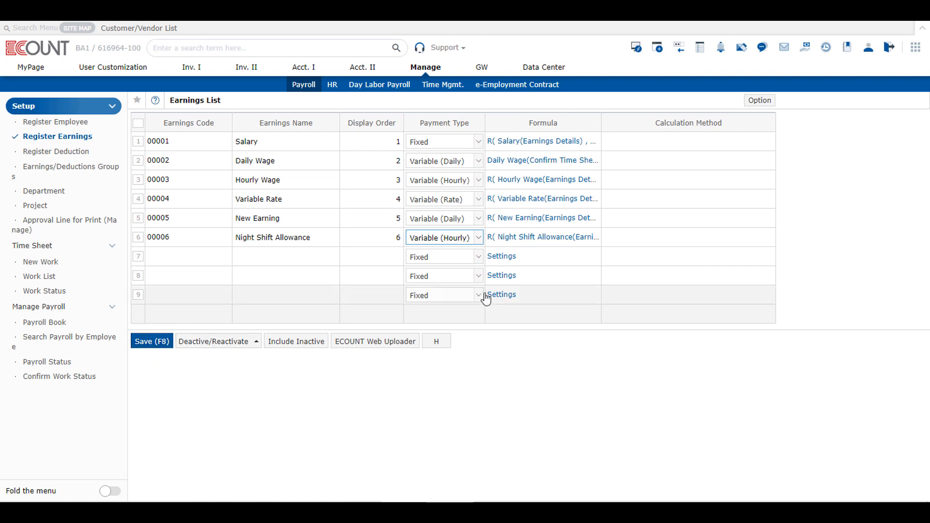
pyautogui.click(543, 239)
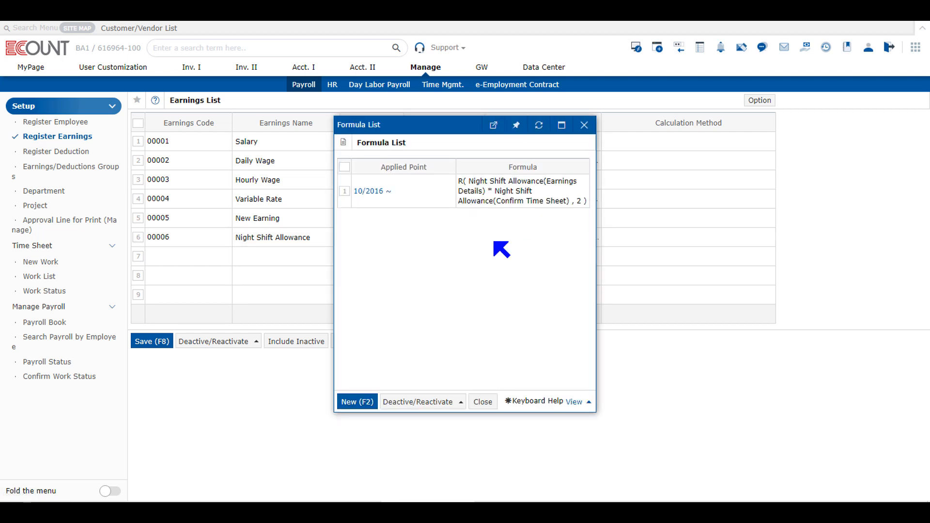
pyautogui.click(358, 401)
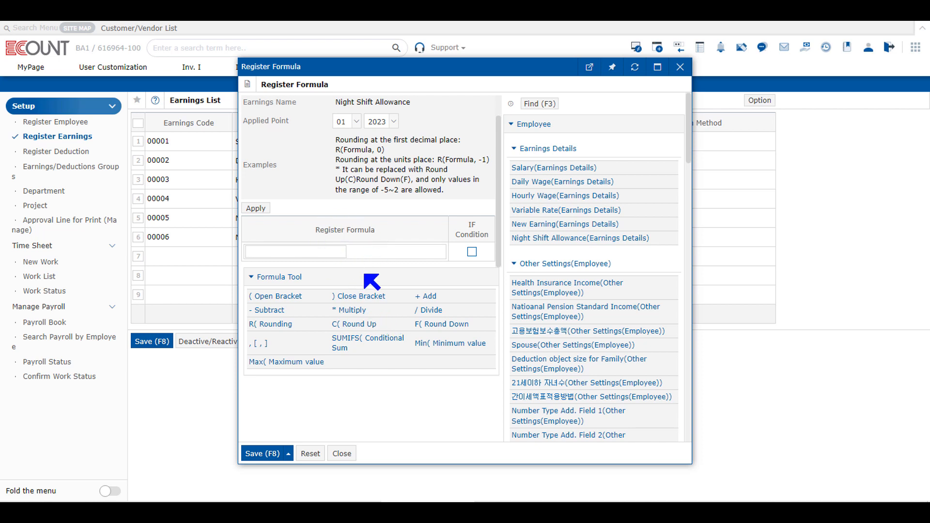
# - Draft the formula Night Shift Allowance Earnings Details × 1.5 × Confirm Time Sheet, then close it unsaved
pyautogui.click(564, 238)
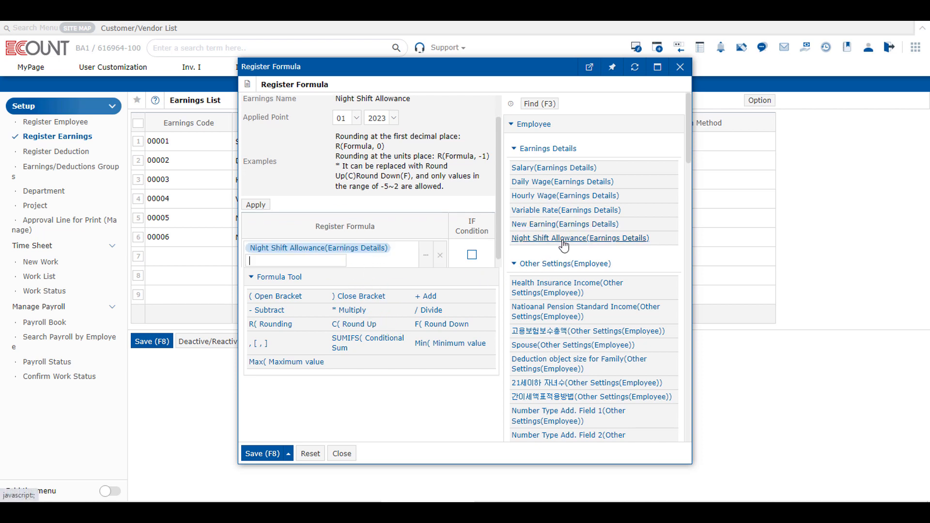
pyautogui.click(350, 311)
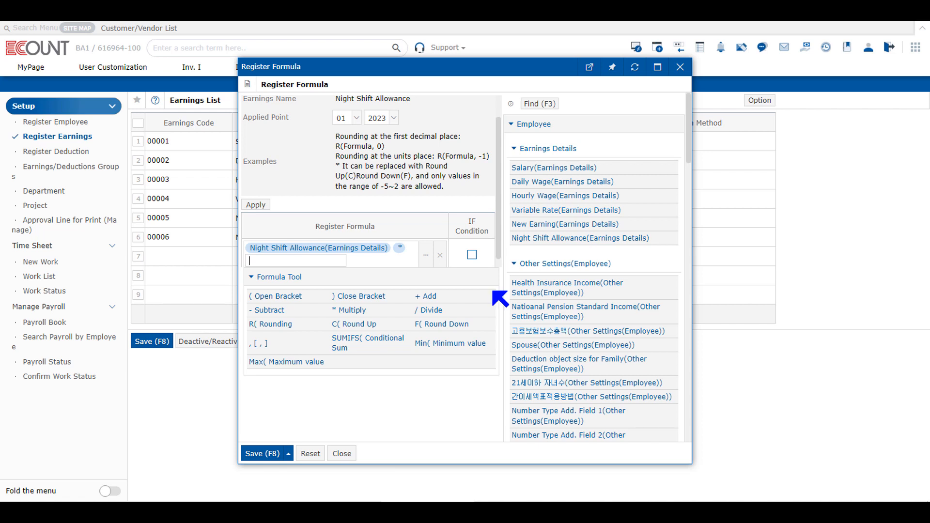
pyautogui.press('Return')
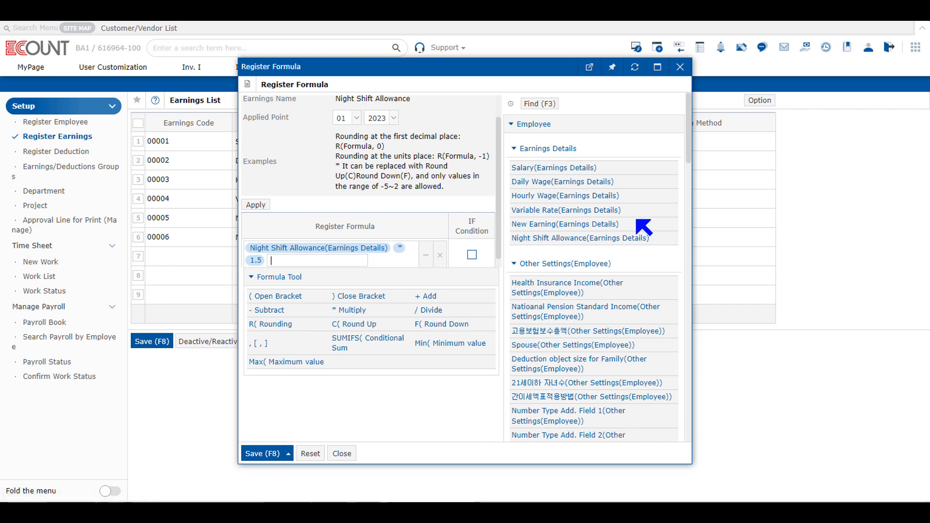
pyautogui.moveTo(688, 151); pyautogui.dragTo(664, 498)
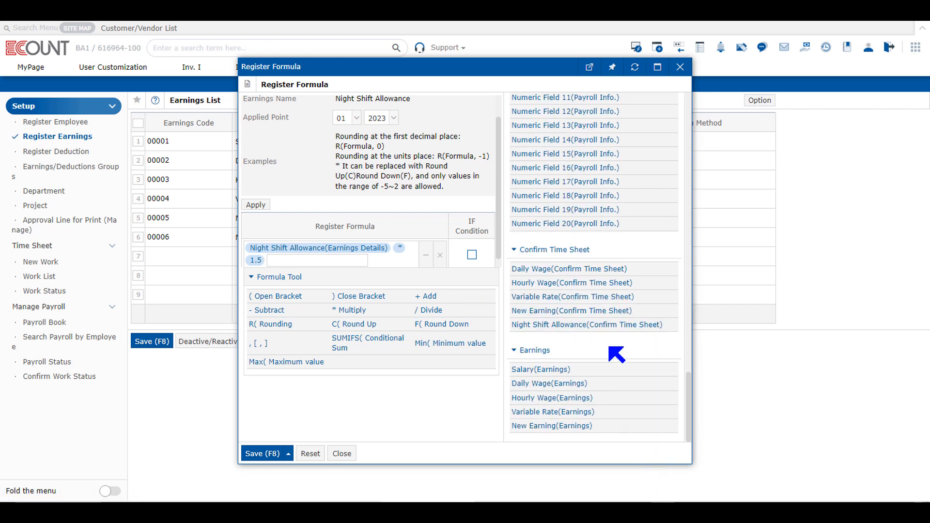
pyautogui.click(585, 328)
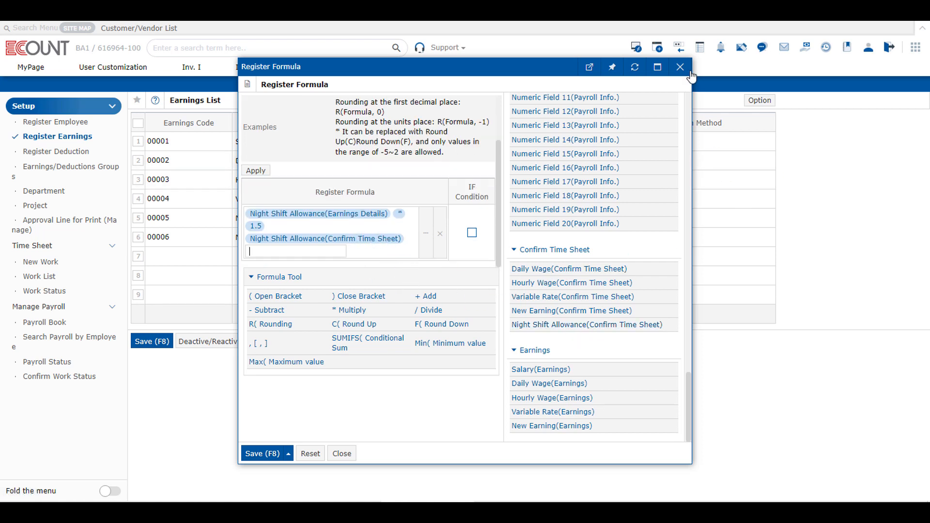
pyautogui.click(681, 67)
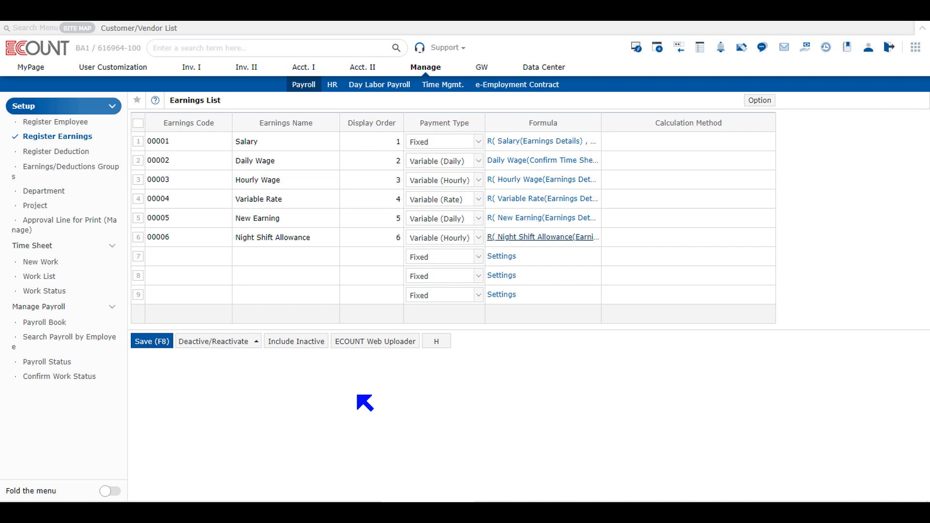
# - Add a Numeric Field 1 column after Payment Type in the earnings Input Screen Setting
pyautogui.click(749, 101)
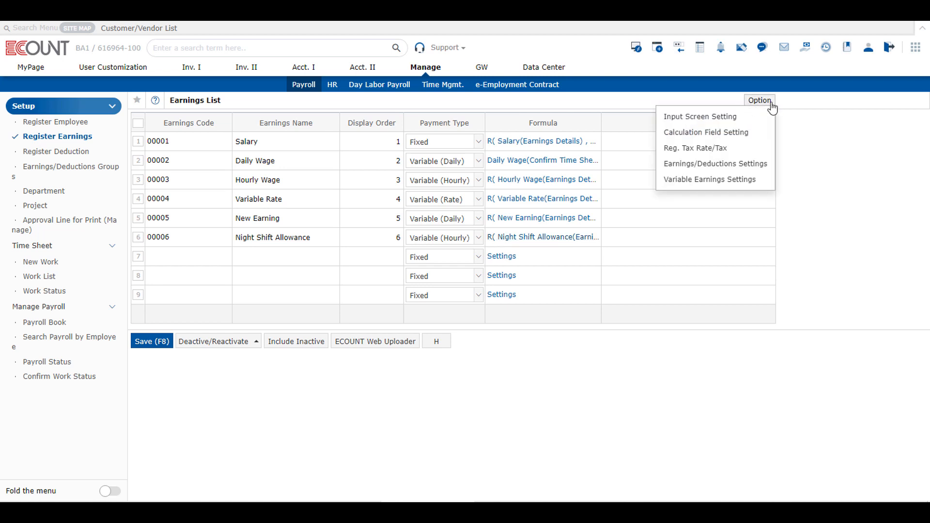
pyautogui.click(738, 121)
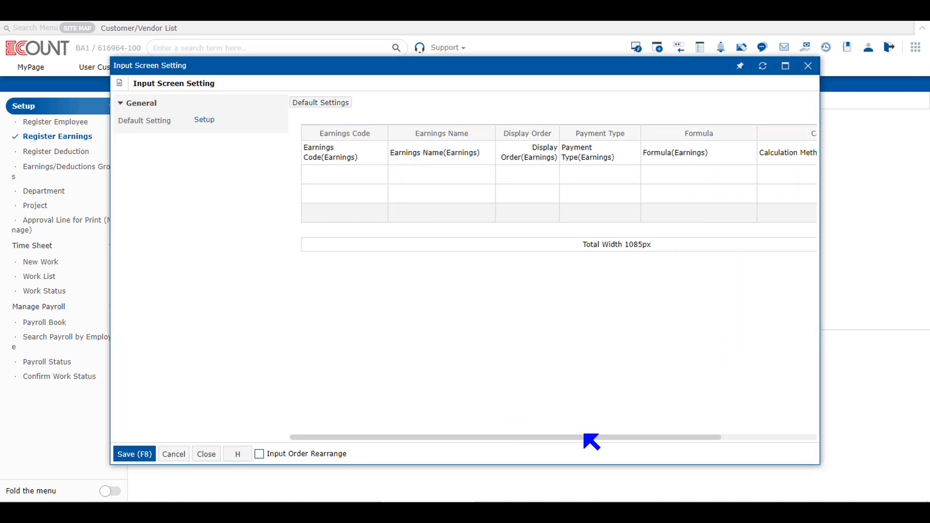
pyautogui.moveTo(589, 437); pyautogui.dragTo(666, 437)
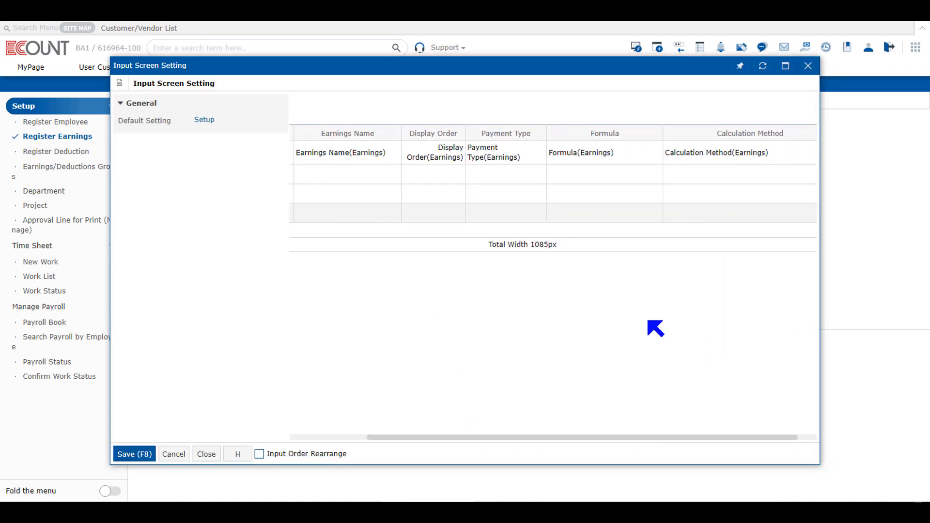
pyautogui.click(529, 140)
pyautogui.click(552, 149)
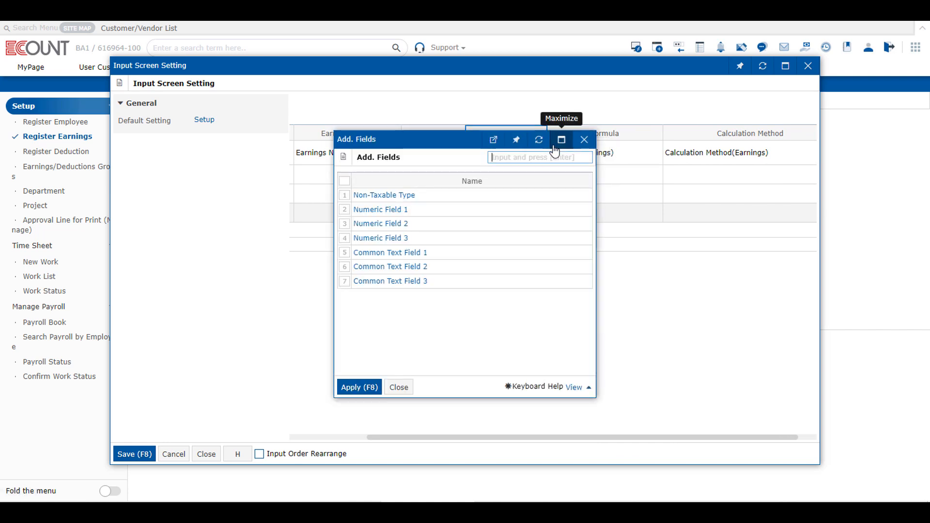
pyautogui.click(405, 210)
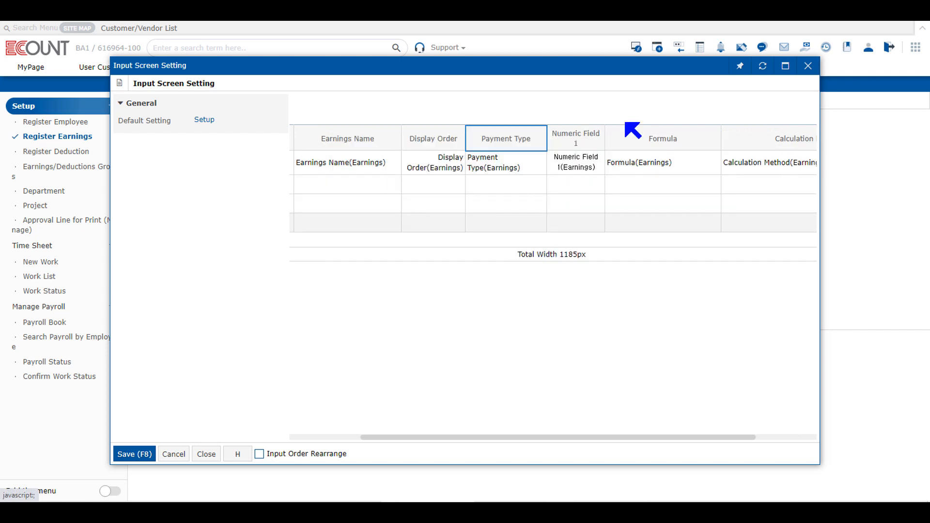
# - Open Numeric Field 1's column settings to edit its display name
pyautogui.click(574, 142)
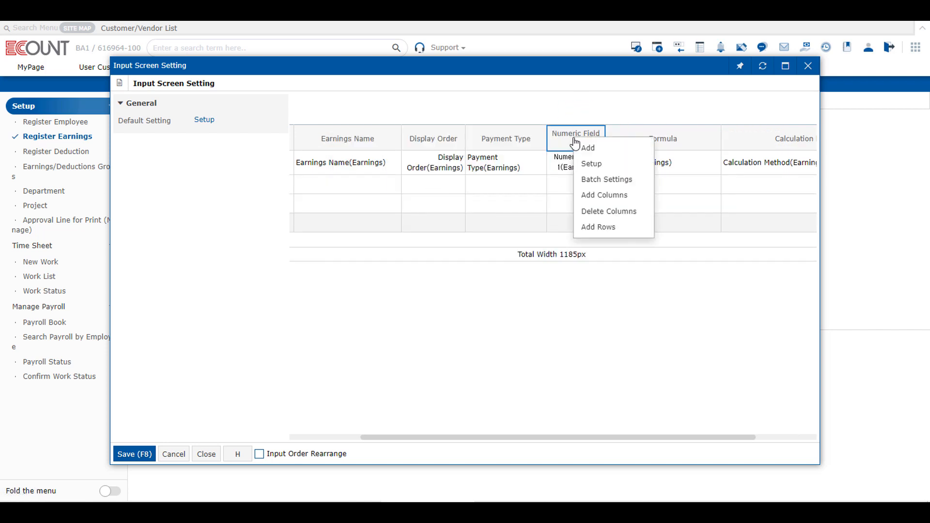
pyautogui.click(626, 167)
pyautogui.click(480, 167)
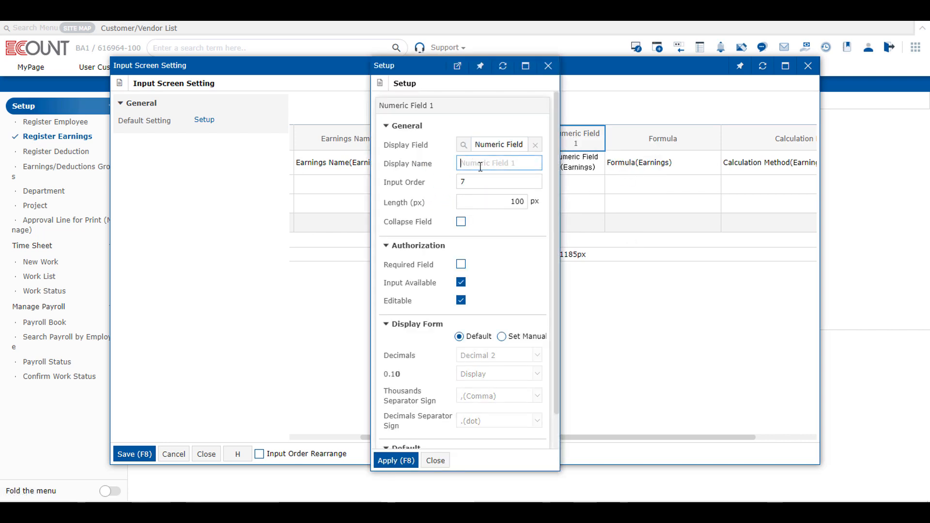
# - Name the new column 'Extra Rate' and save the earnings input layout
pyautogui.write('Extra Rate')
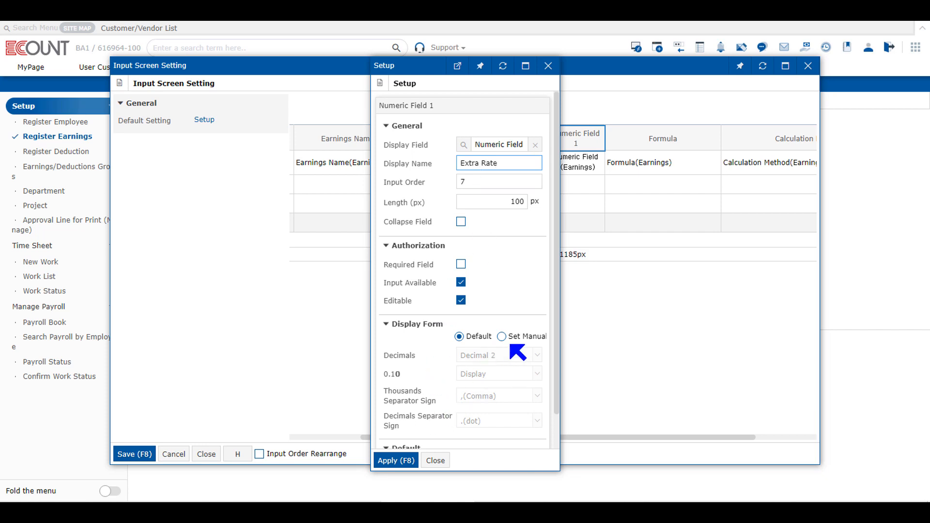
pyautogui.click(397, 461)
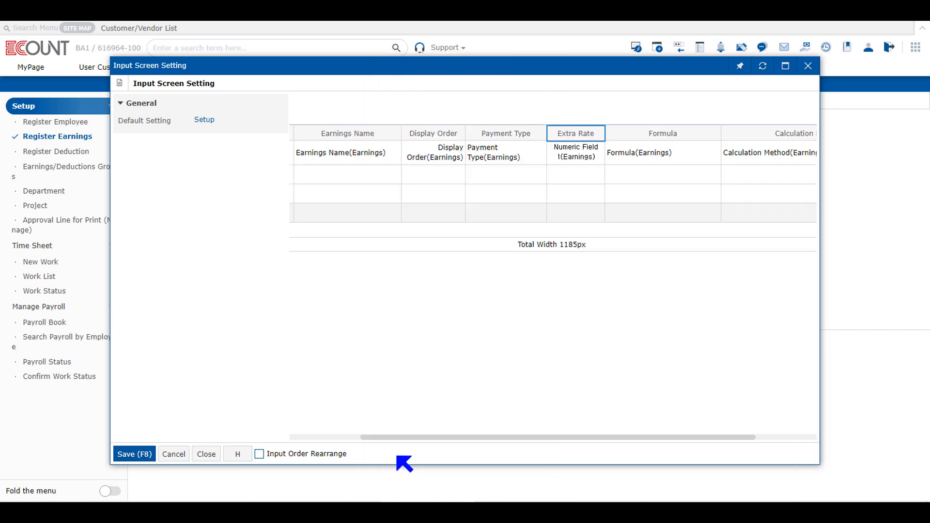
pyautogui.click(141, 454)
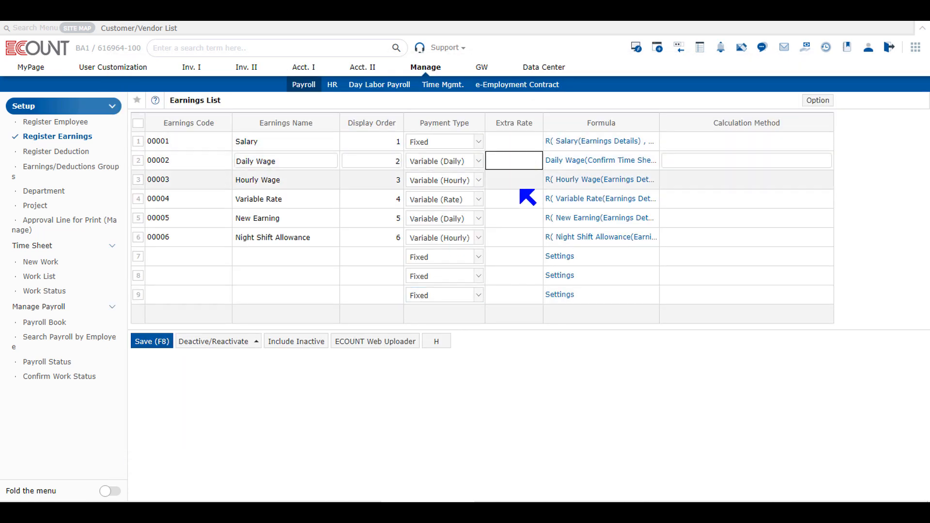
# - Give Night Shift Allowance an Extra Rate of 1.50, save, and show its formula list
pyautogui.click(527, 180)
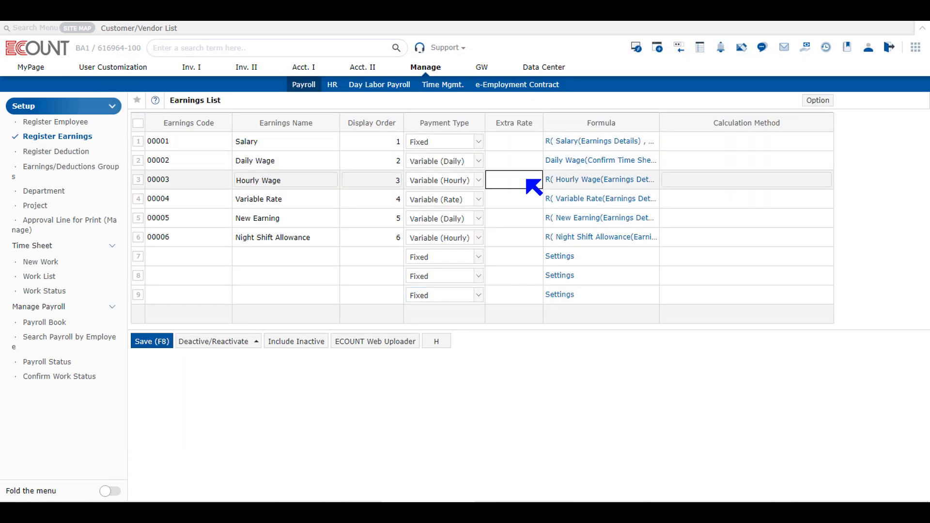
pyautogui.click(519, 238)
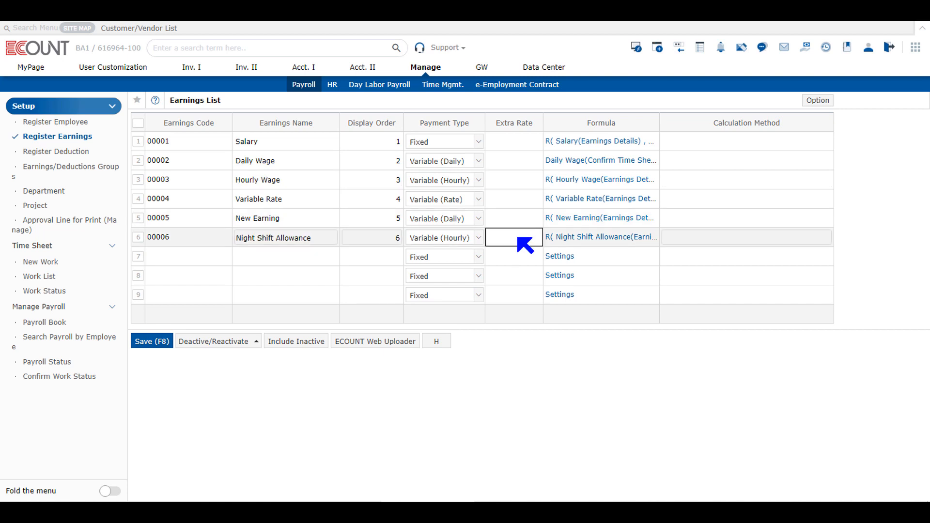
pyautogui.write('1.50')
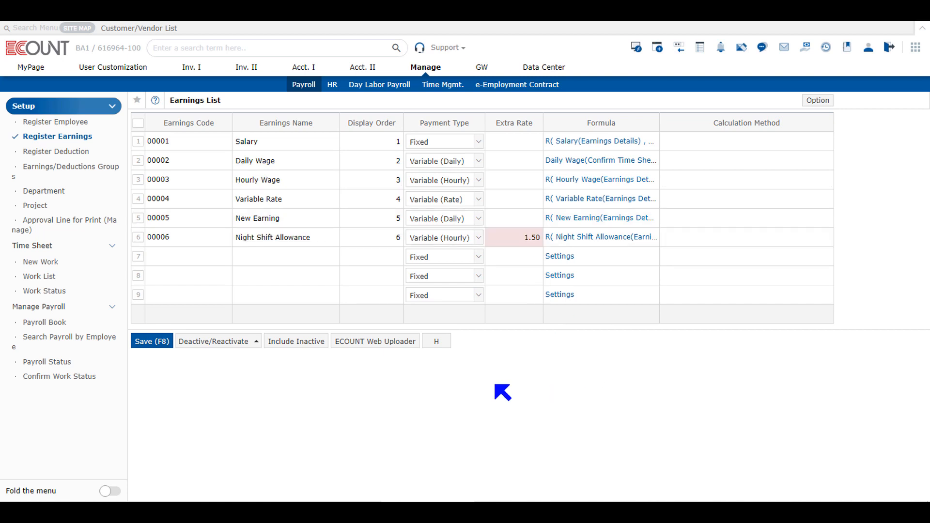
pyautogui.click(160, 348)
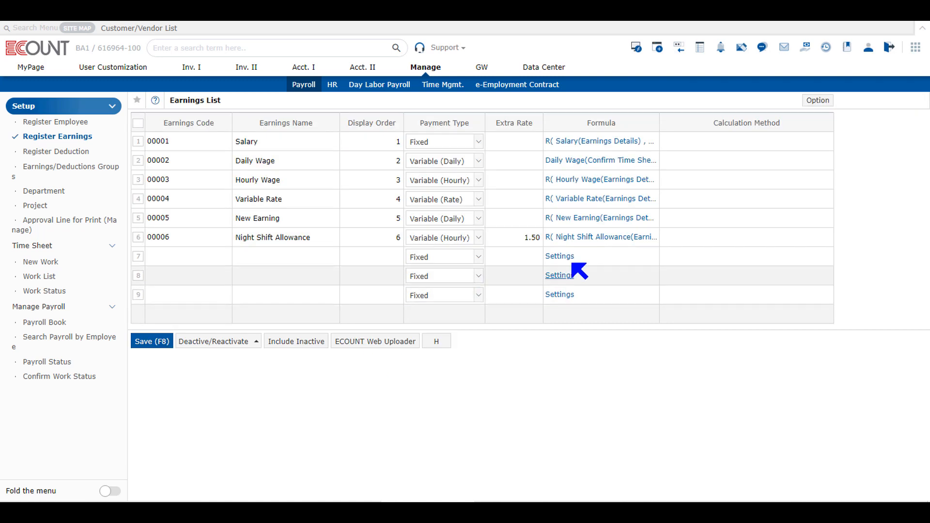
pyautogui.click(600, 241)
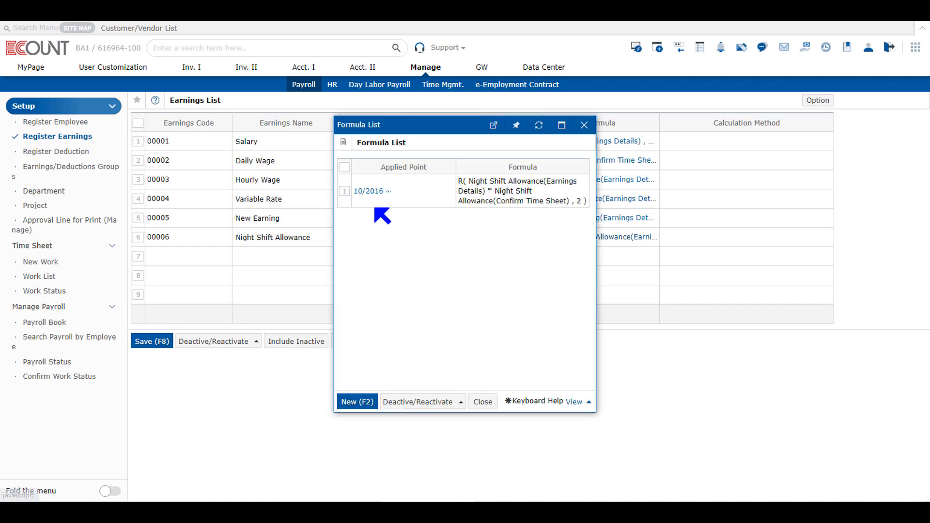
# - Start a new Night Shift Allowance formula: Earnings Details × Extra Rate
pyautogui.click(350, 407)
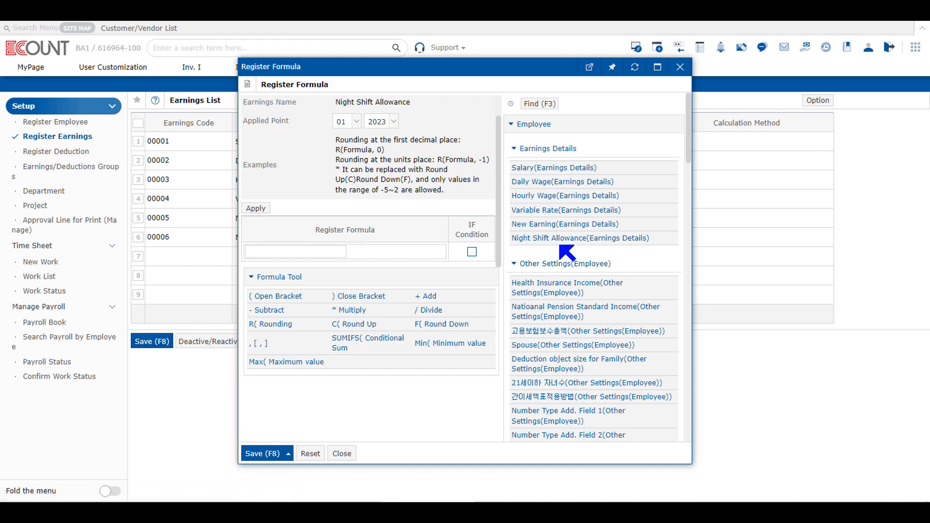
pyautogui.click(562, 241)
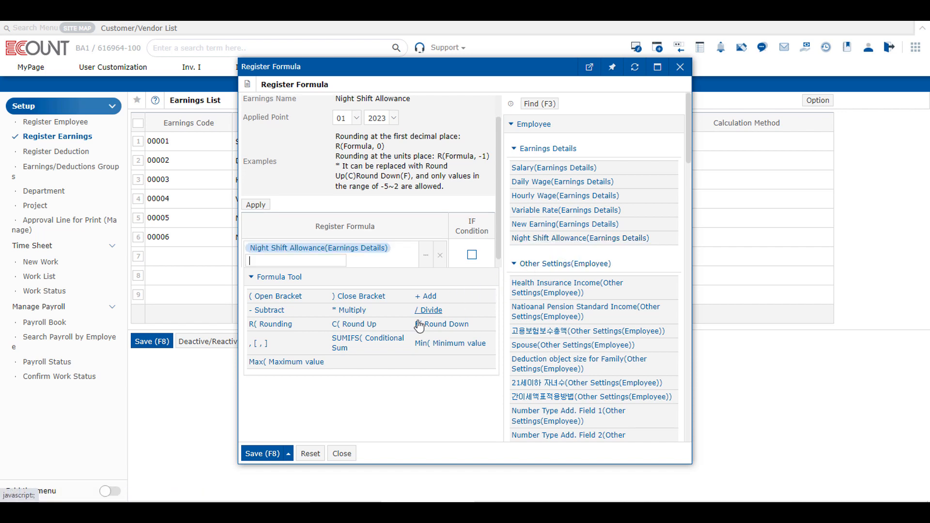
pyautogui.click(357, 315)
pyautogui.scroll(-10, 609, 382)
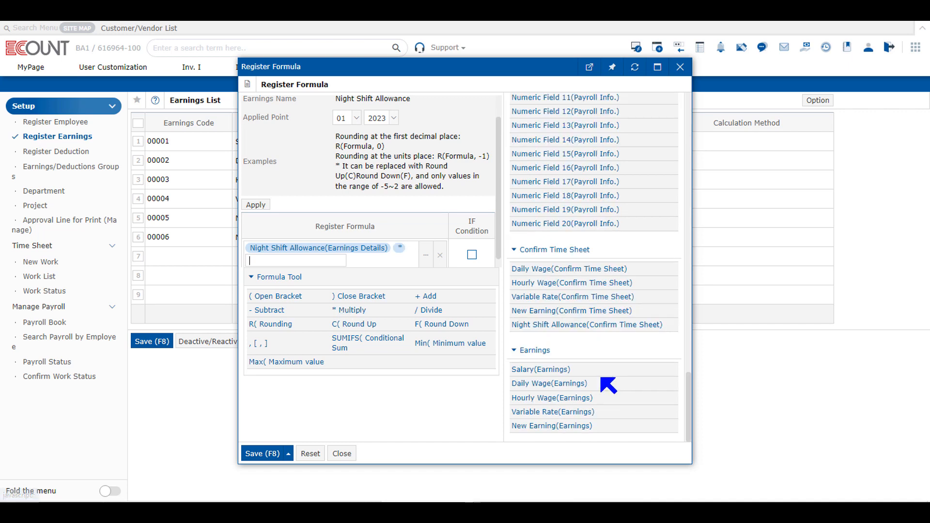
pyautogui.scroll(6, 601, 393)
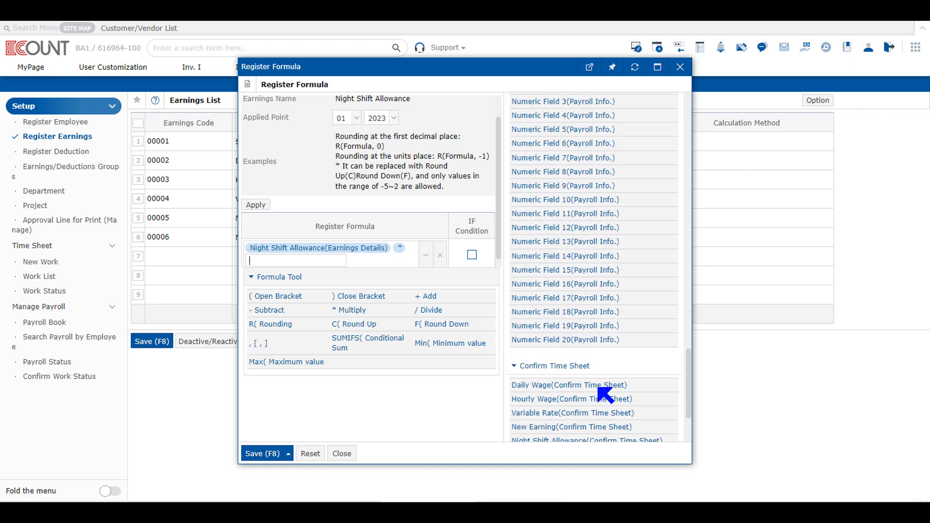
pyautogui.scroll(4, 565, 264)
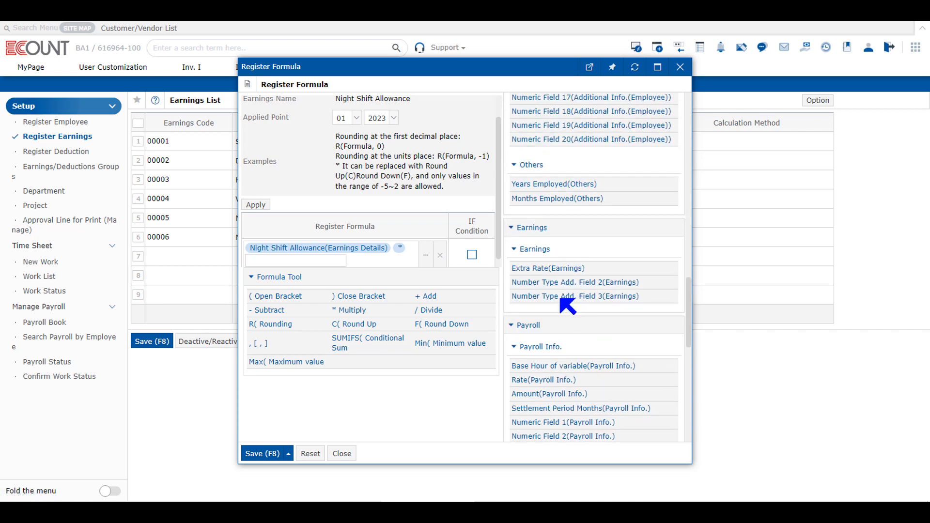
pyautogui.click(576, 269)
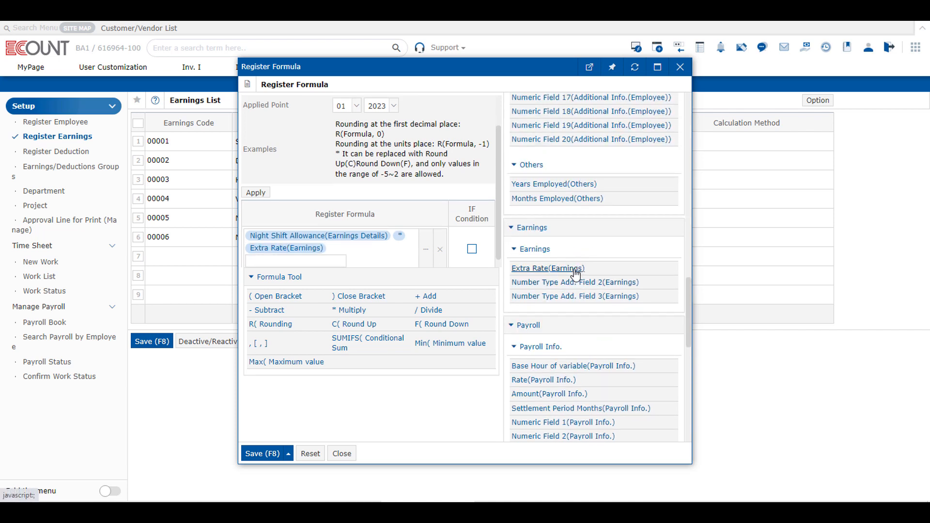
# - Complete it with × Confirm Time Sheet, save it for 01/2023, and reopen the formula list
pyautogui.scroll(-10, 620, 333)
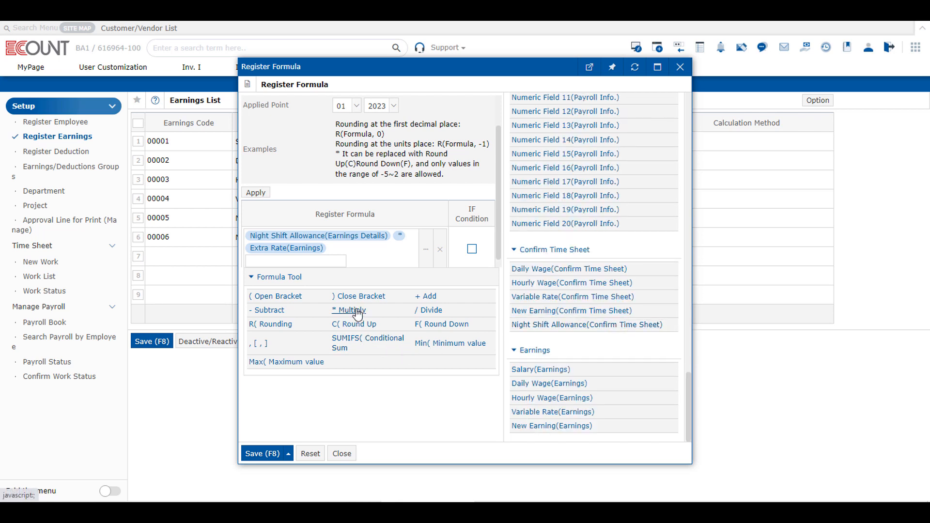
pyautogui.click(357, 313)
pyautogui.click(630, 327)
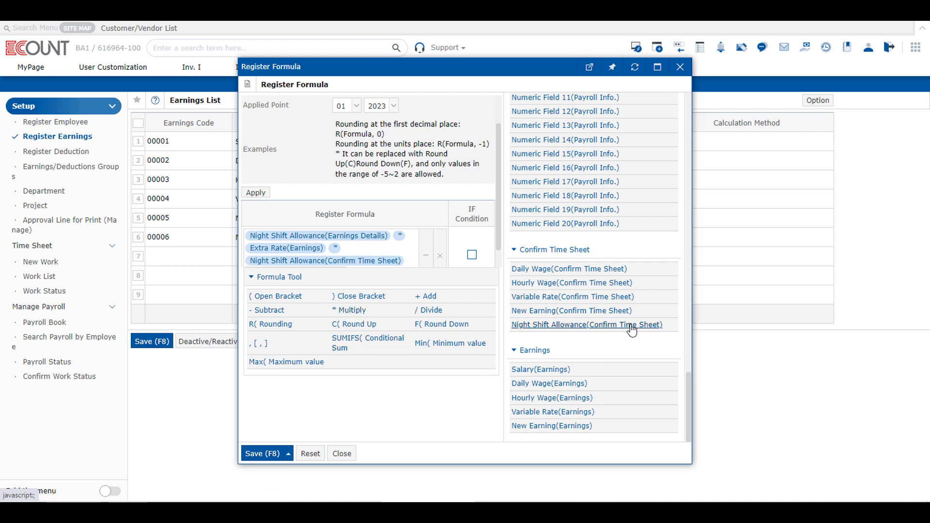
pyautogui.moveTo(254, 458)
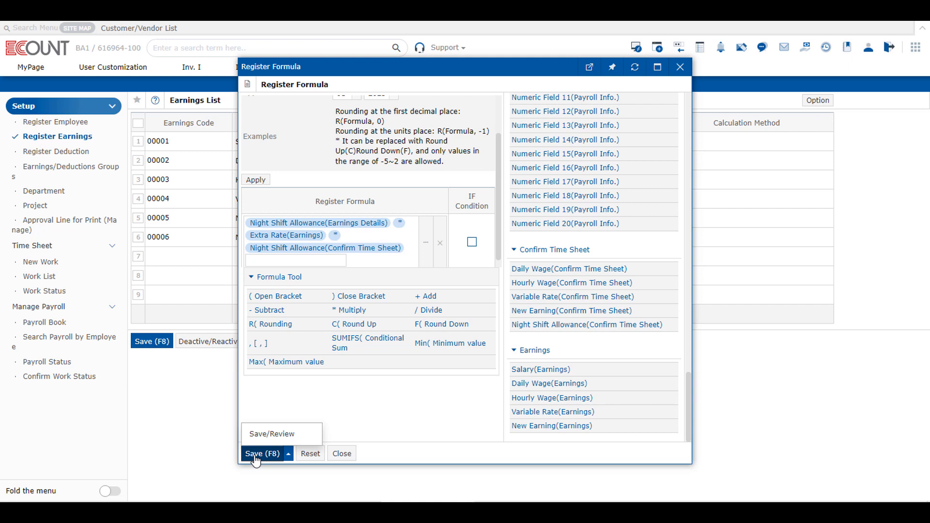
pyautogui.click(256, 455)
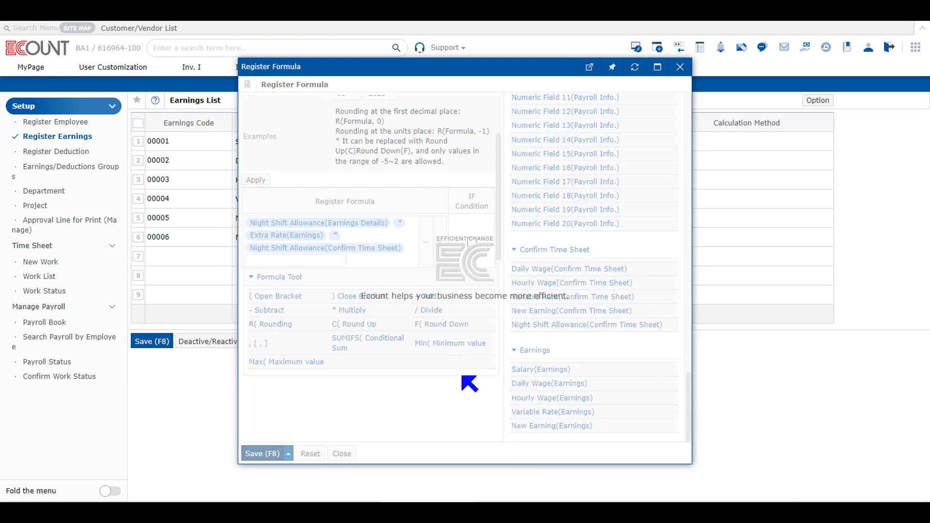
pyautogui.click(615, 239)
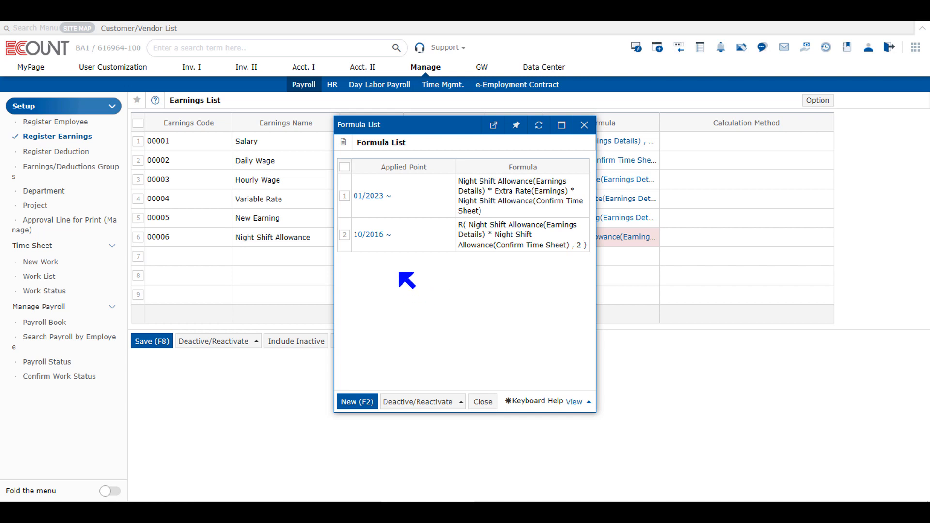
# - Start a new IF-condition formula for Night Shift Allowance, then close Register Formula without saving
pyautogui.click(356, 402)
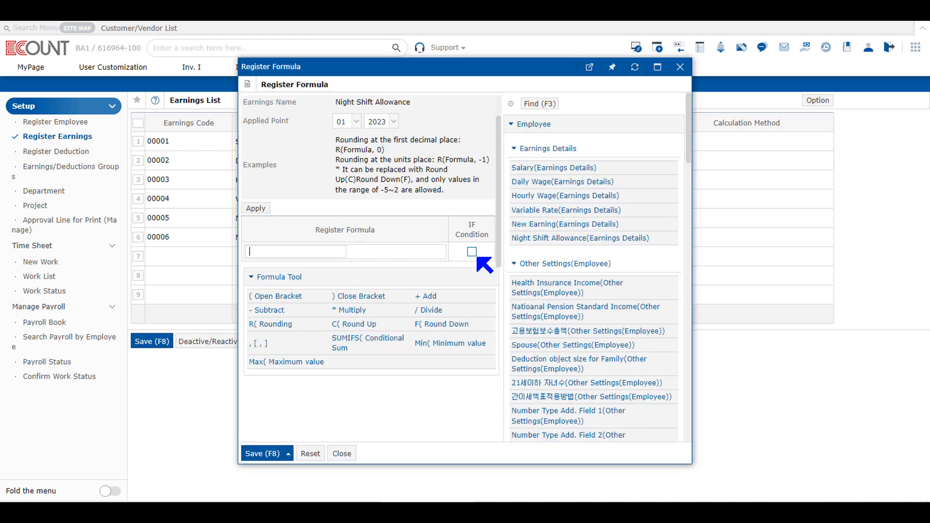
pyautogui.click(472, 253)
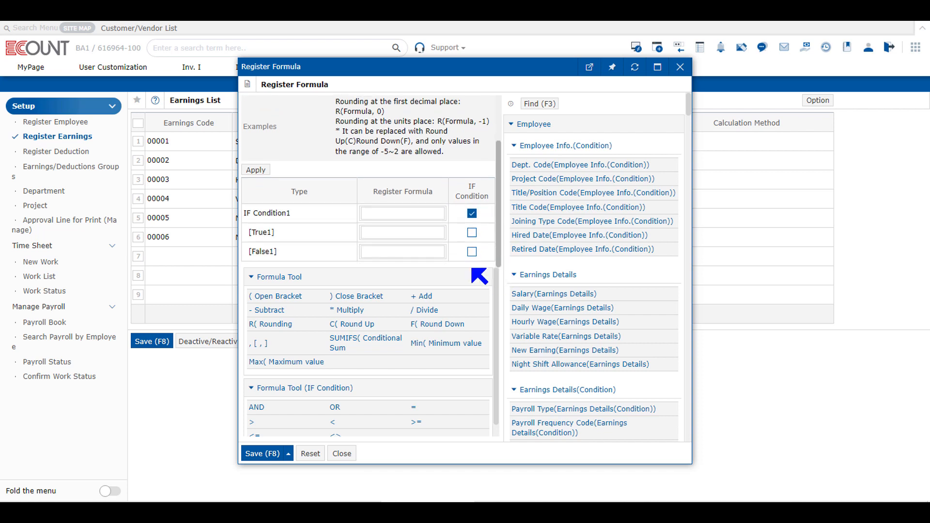
pyautogui.click(401, 213)
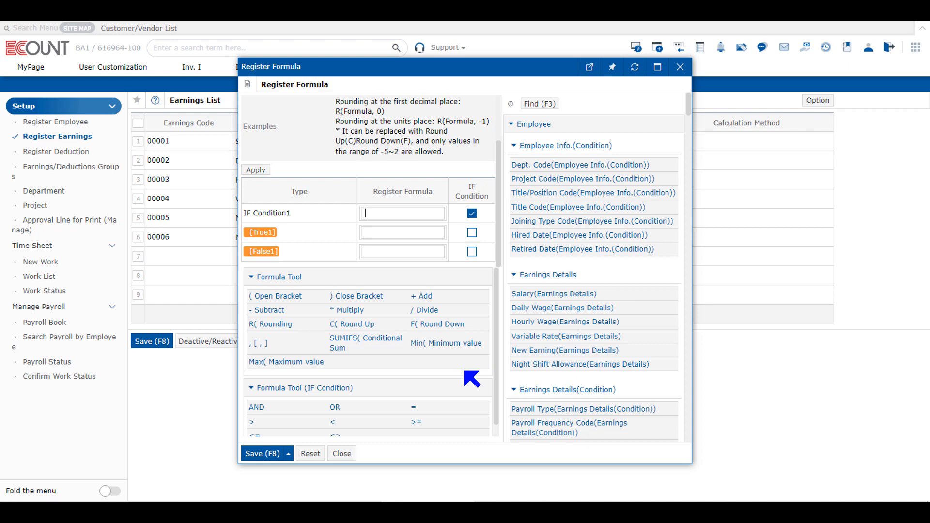
pyautogui.click(342, 454)
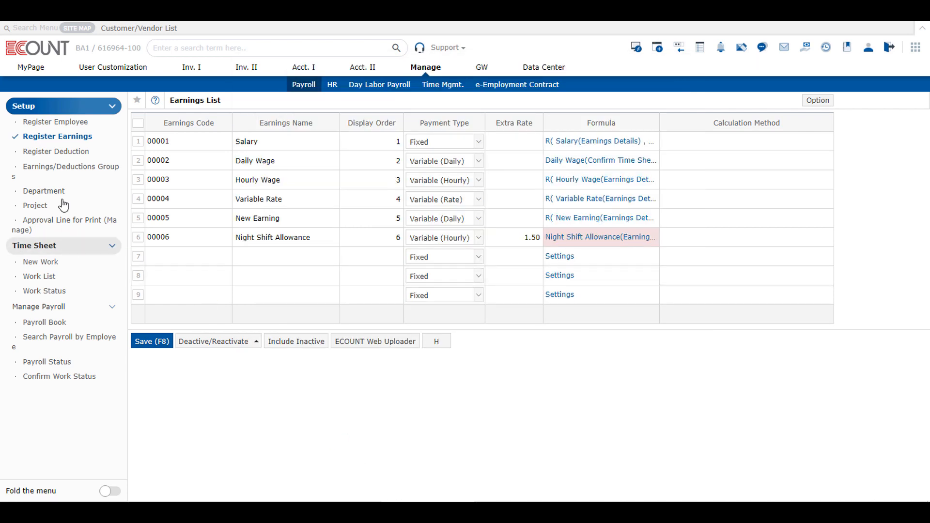
pyautogui.click(76, 140)
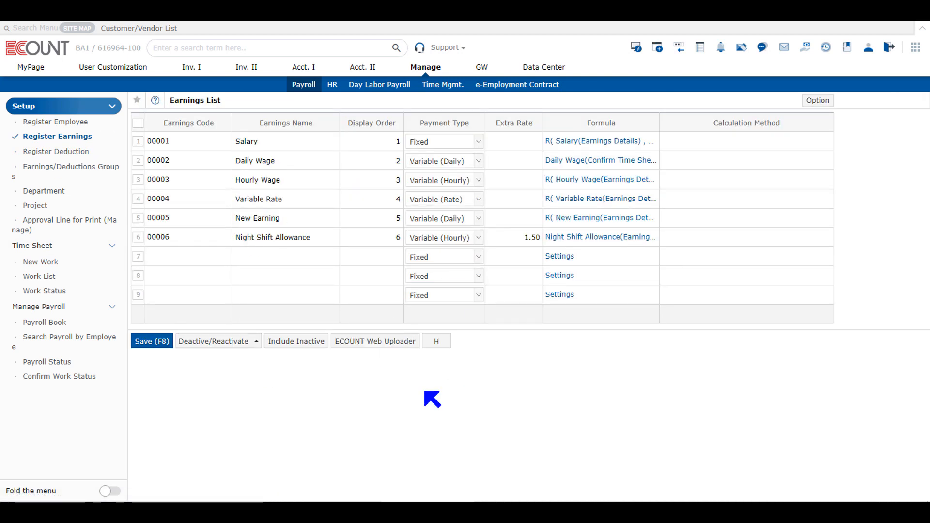
pyautogui.click(150, 344)
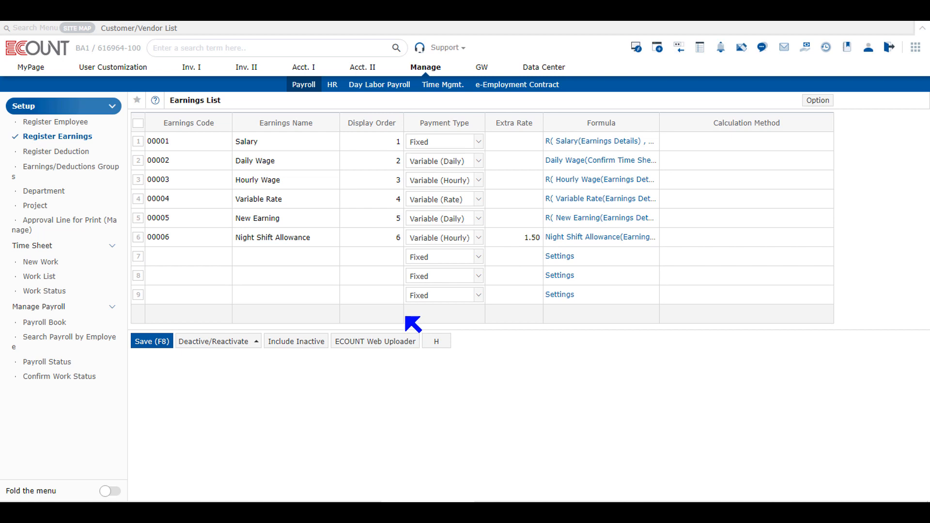
pyautogui.click(58, 124)
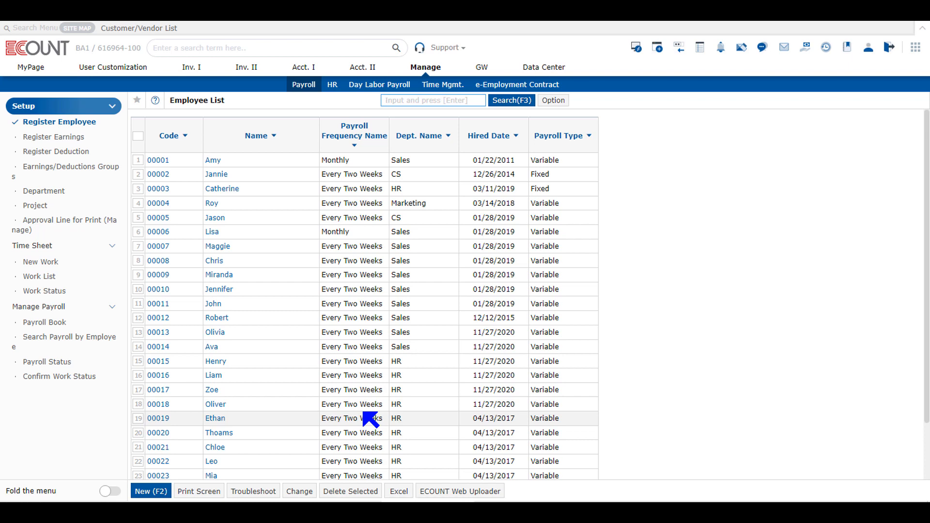
pyautogui.click(73, 140)
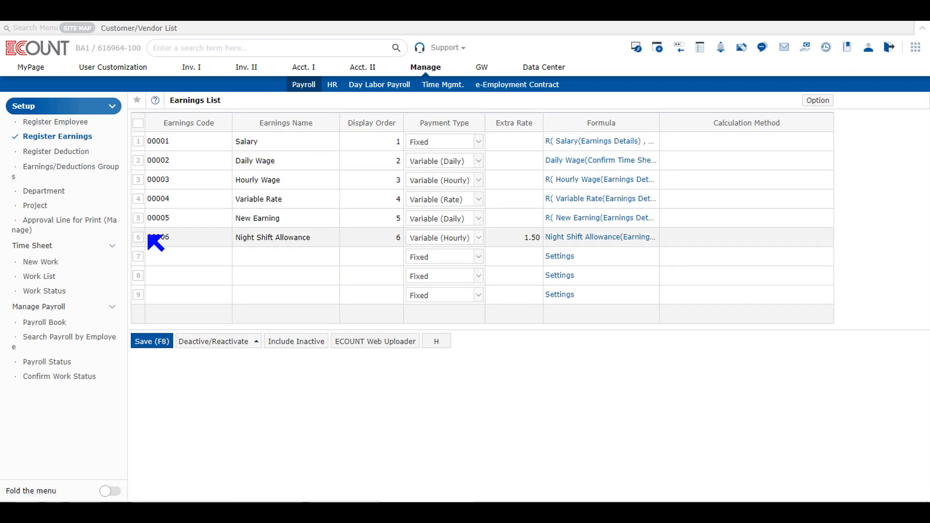
# - Deactivate the Night Shift Allowance earning in row 6
pyautogui.click(138, 238)
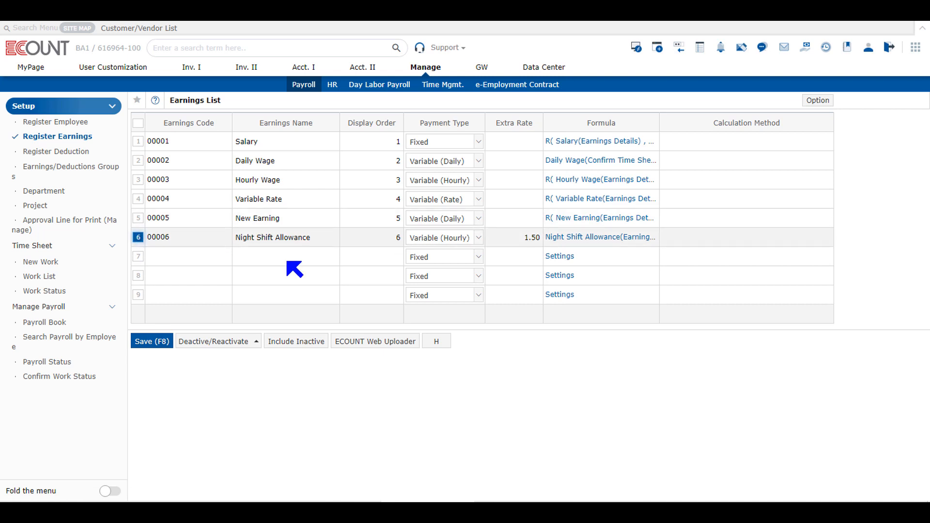
pyautogui.click(243, 349)
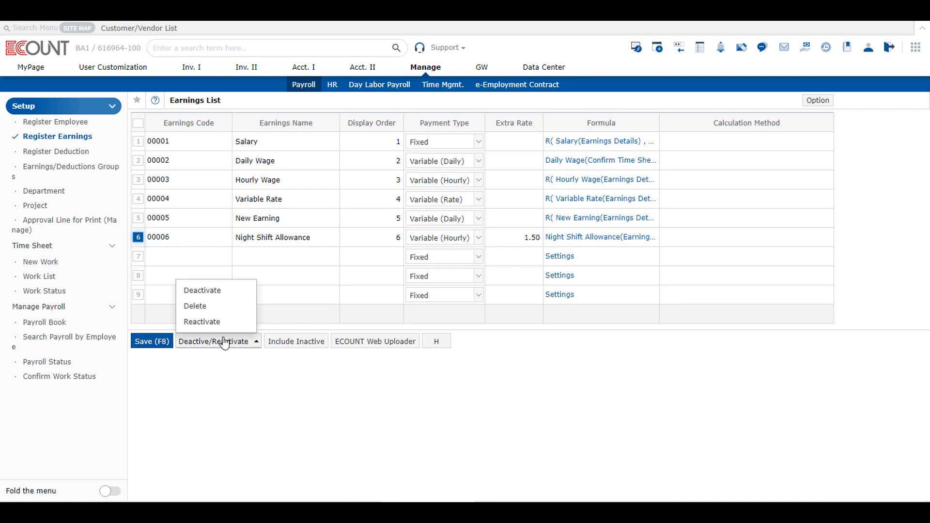
pyautogui.click(213, 295)
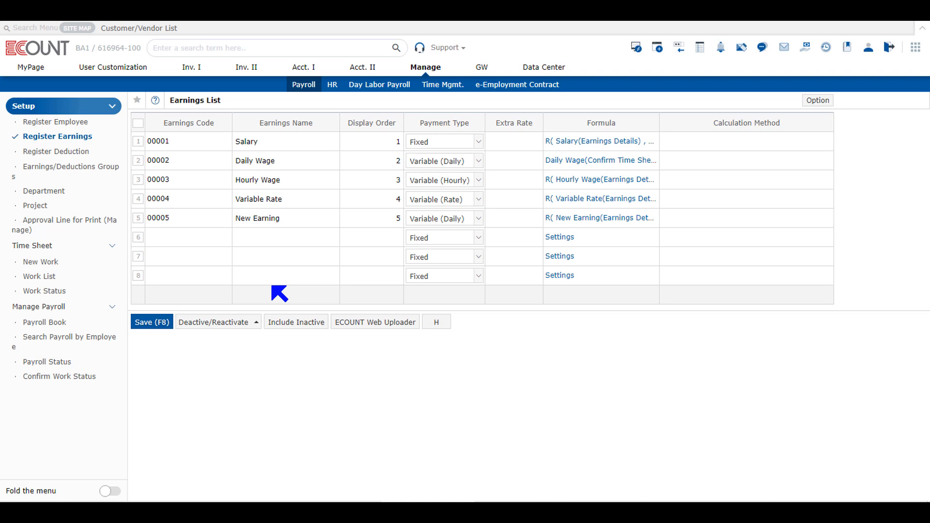
# - Include inactive earnings in the list and reactivate Night Shift Allowance
pyautogui.click(292, 322)
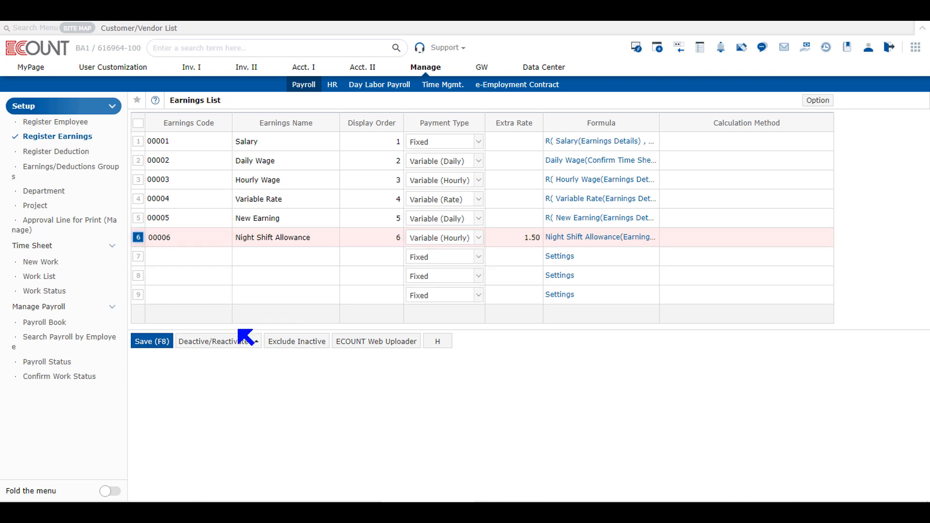
pyautogui.click(241, 342)
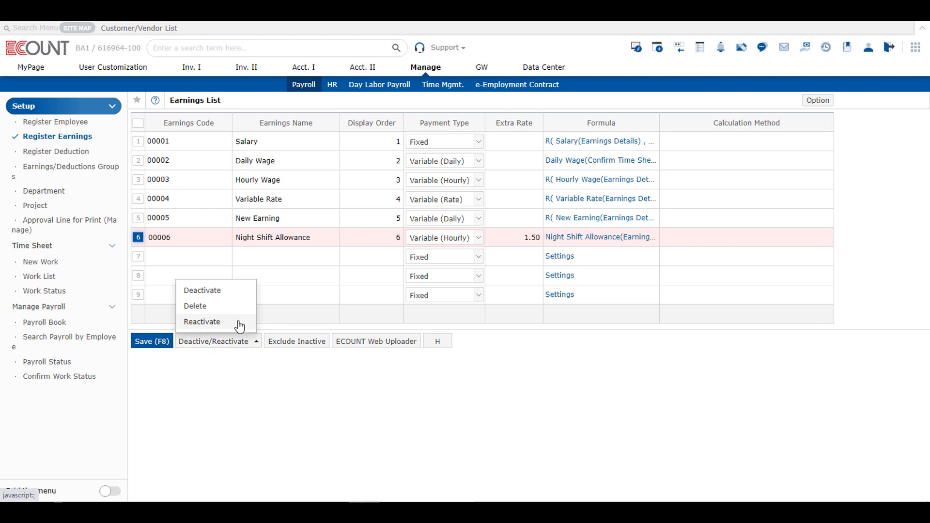
pyautogui.click(240, 323)
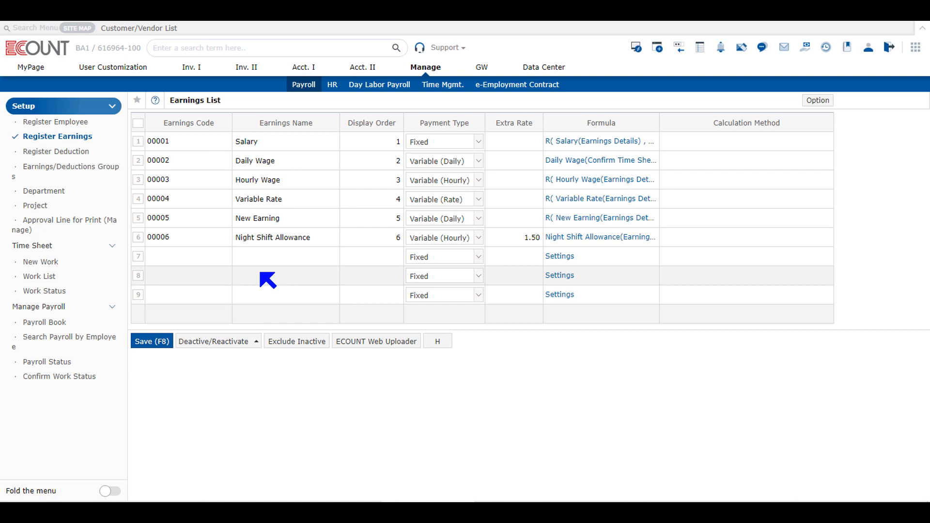
# - Switch to Register Deduction and check the display order and the Deduction I and Deduction II names
pyautogui.click(63, 154)
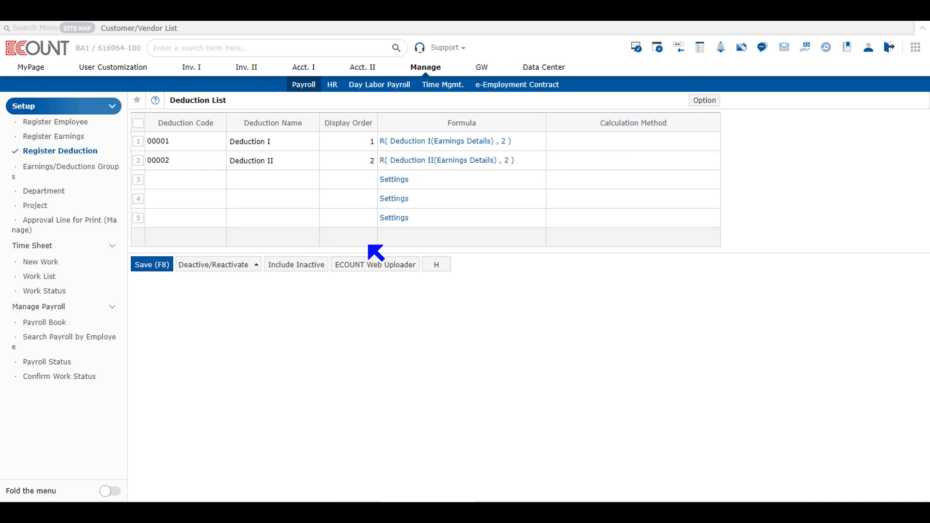
pyautogui.click(339, 184)
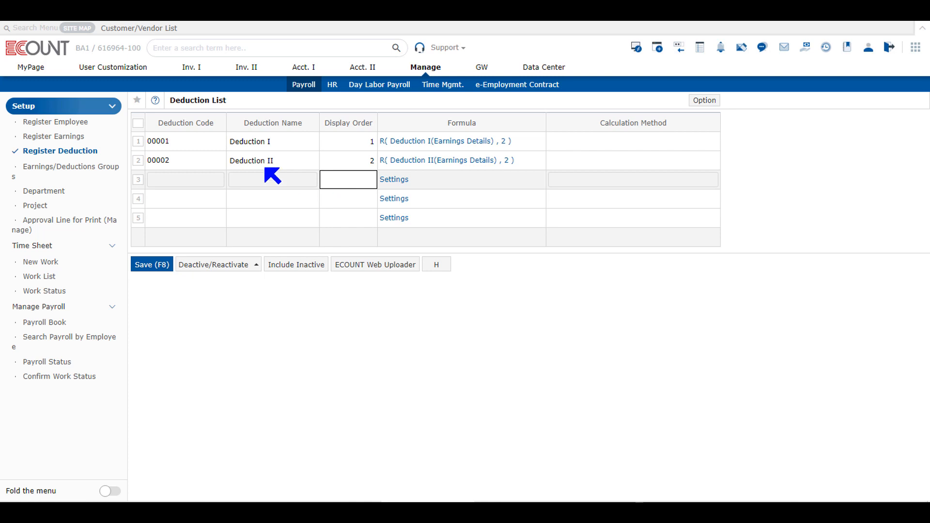
pyautogui.click(271, 147)
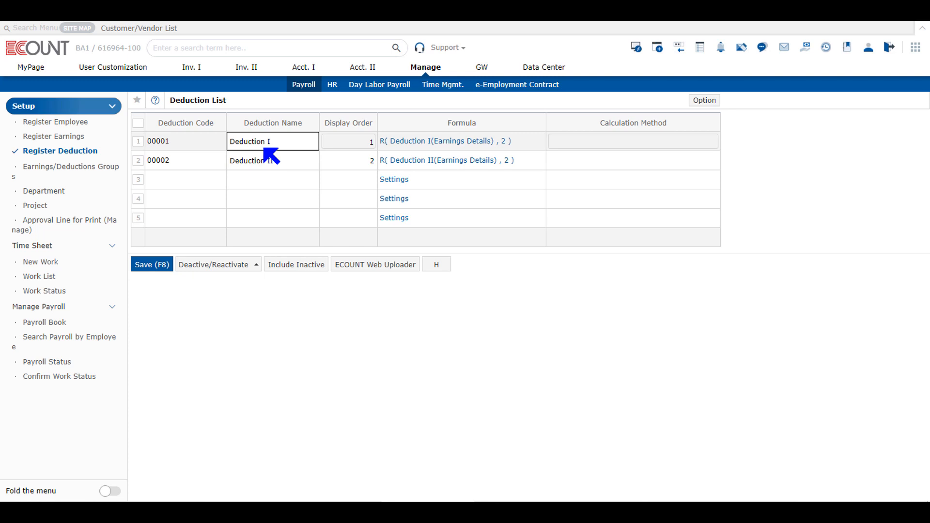
pyautogui.click(267, 160)
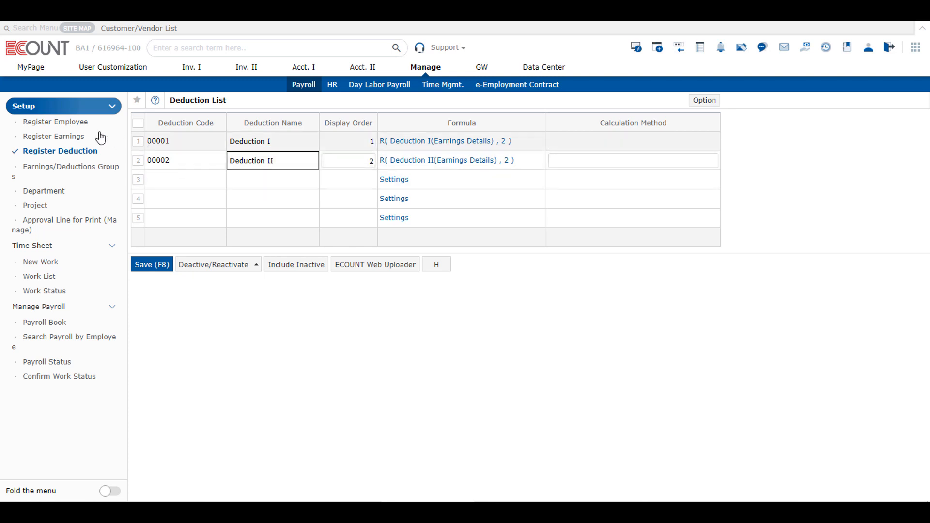
# - Visit the Employee List and Payroll Book, return to the Deduction List, and open its Option settings
pyautogui.click(87, 124)
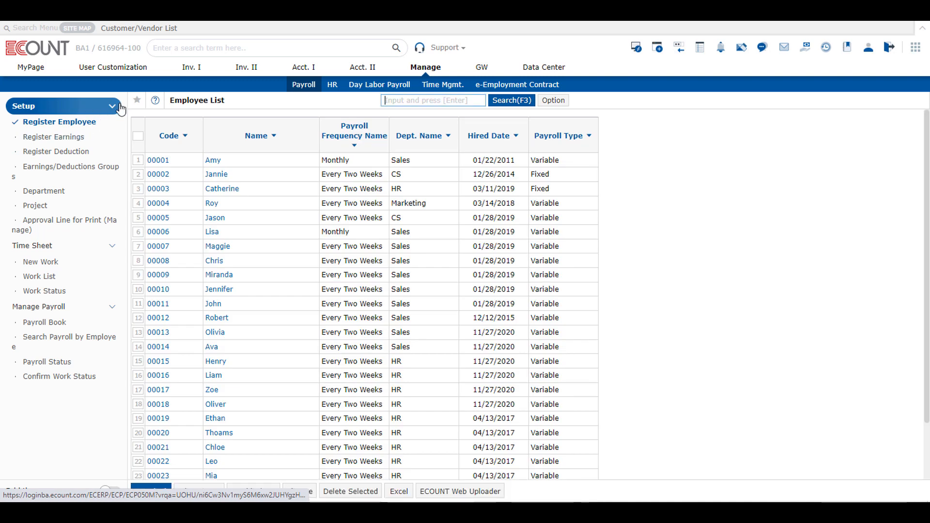
pyautogui.click(72, 152)
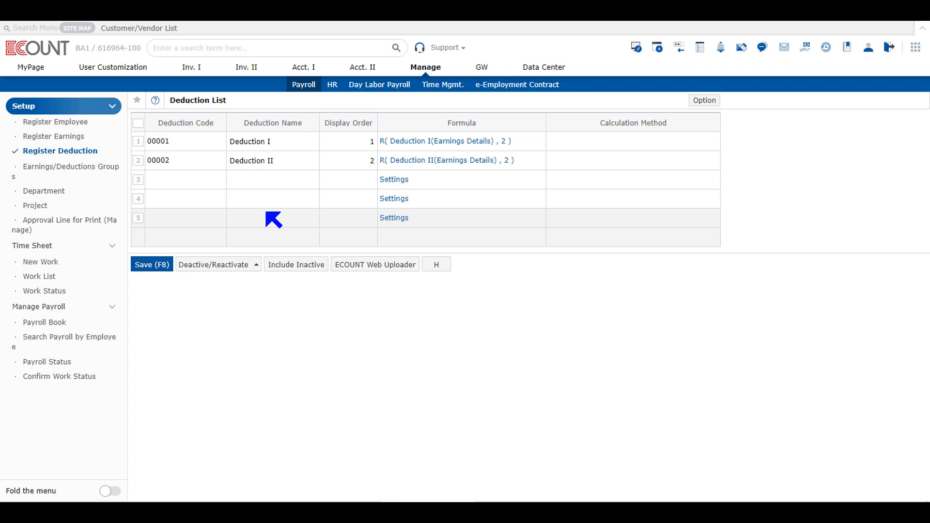
pyautogui.click(61, 323)
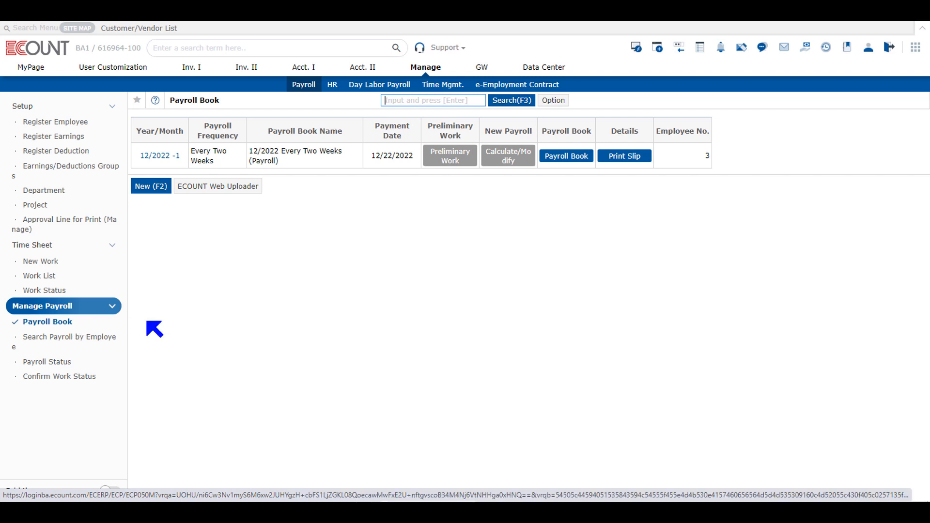
pyautogui.click(77, 151)
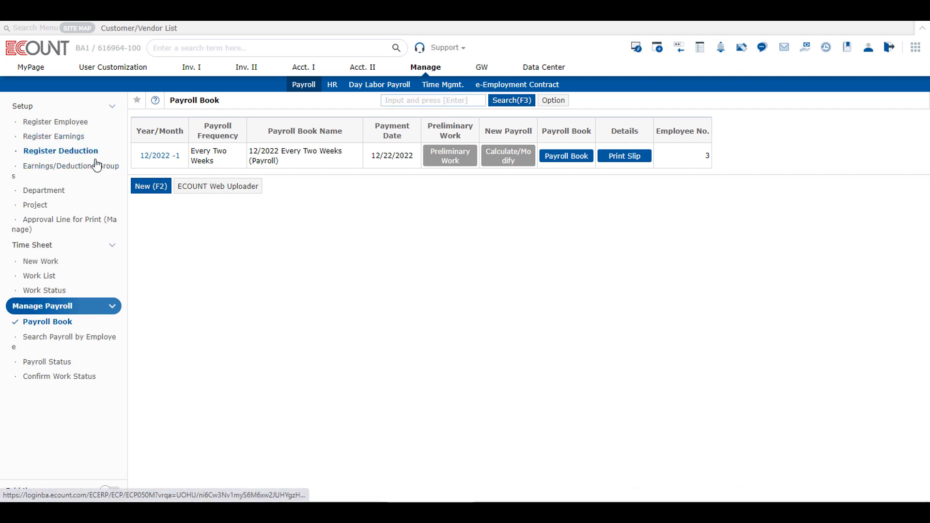
pyautogui.click(701, 100)
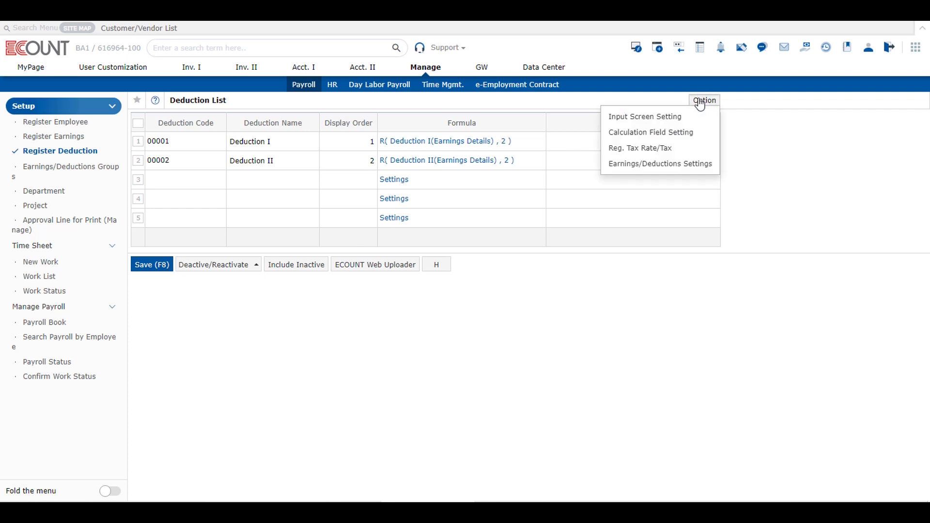
pyautogui.click(693, 137)
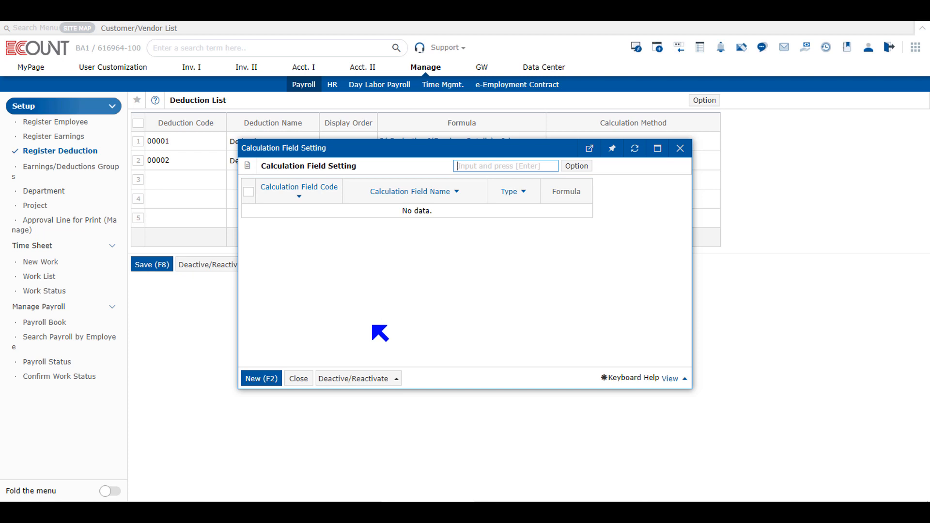
pyautogui.click(681, 148)
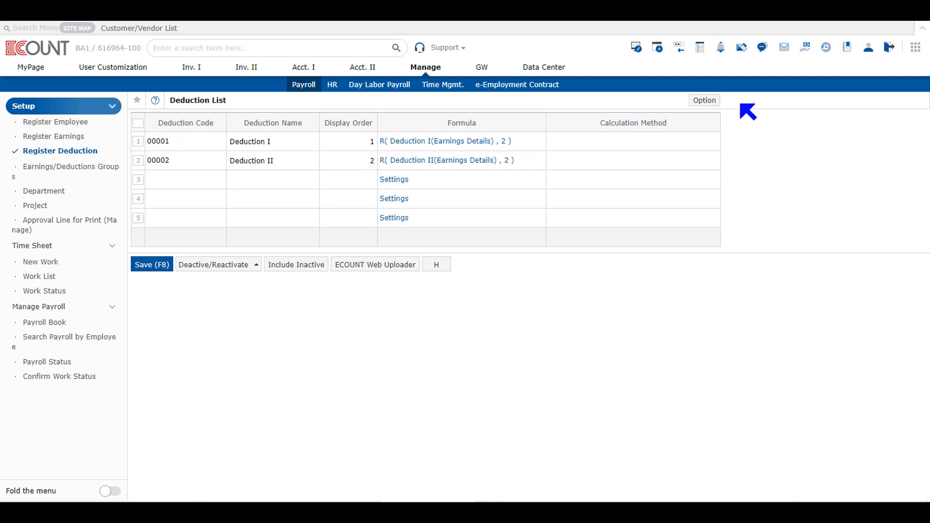
pyautogui.click(705, 100)
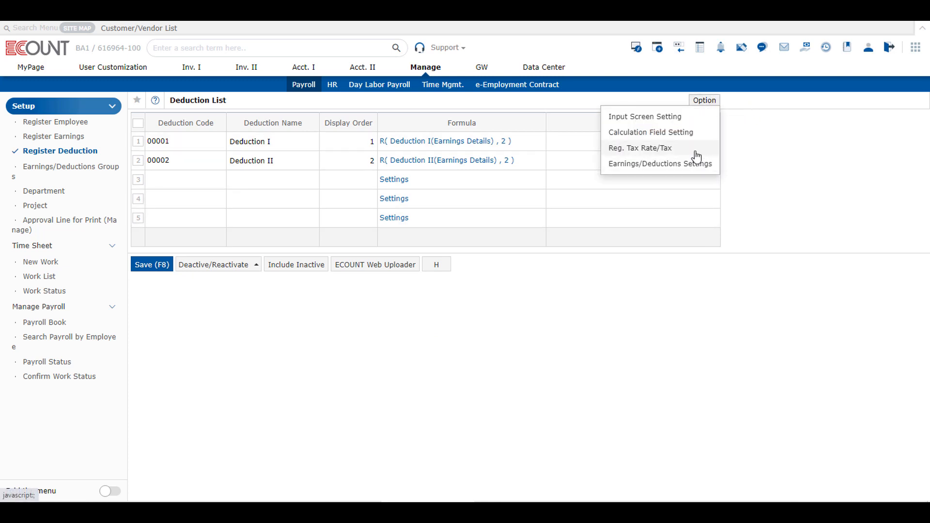
pyautogui.click(645, 149)
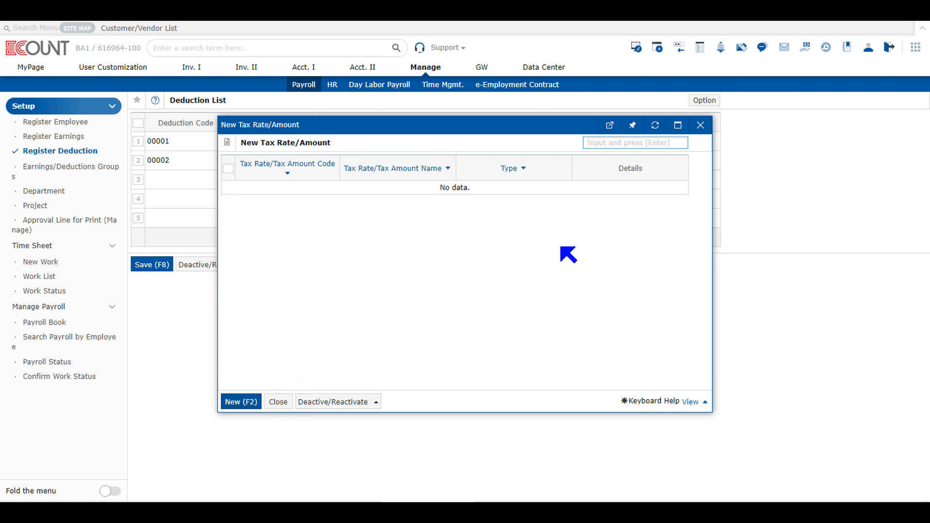
pyautogui.click(702, 127)
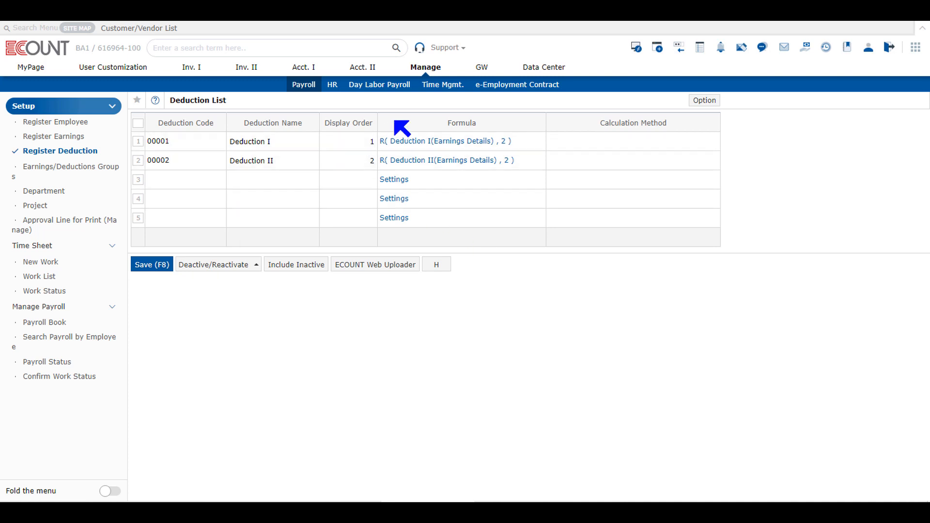
pyautogui.moveTo(337, 124); pyautogui.dragTo(374, 124)
pyautogui.moveTo(442, 123); pyautogui.dragTo(490, 123)
pyautogui.click(489, 123)
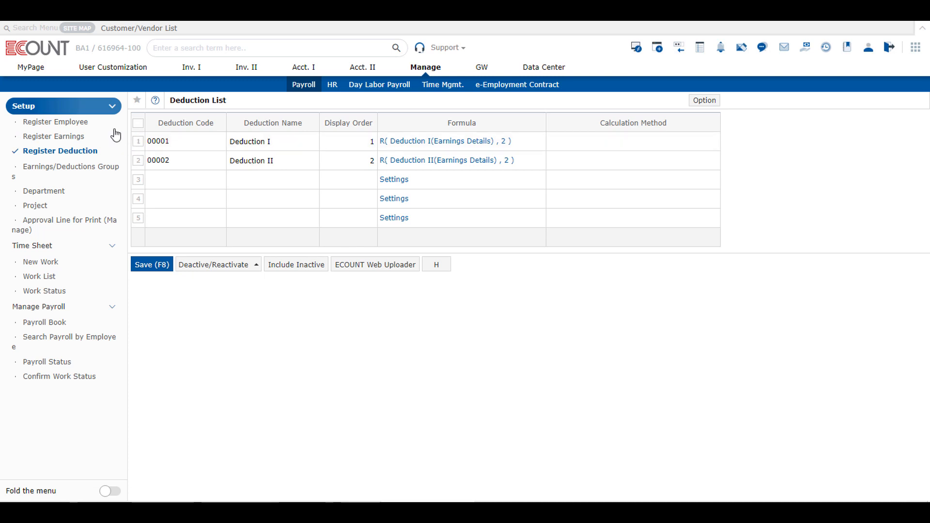
pyautogui.click(211, 180)
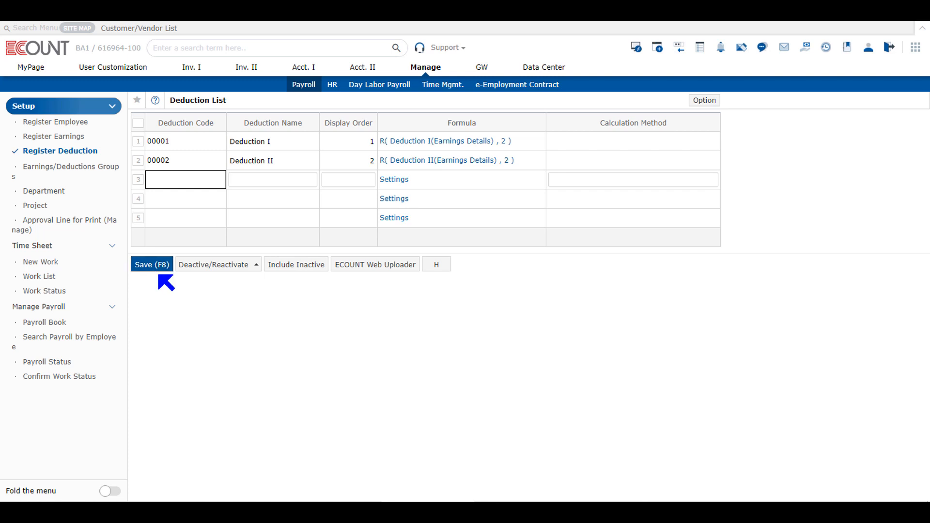
pyautogui.click(60, 124)
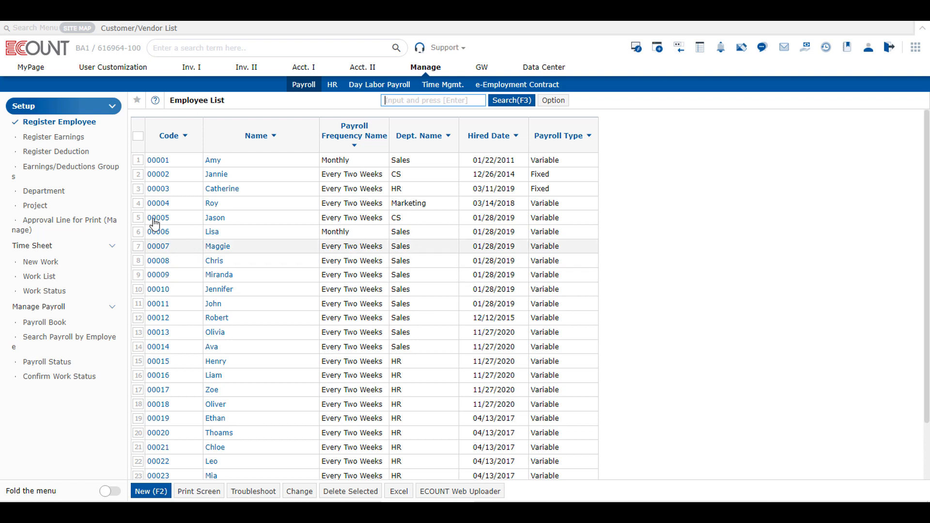
pyautogui.click(70, 154)
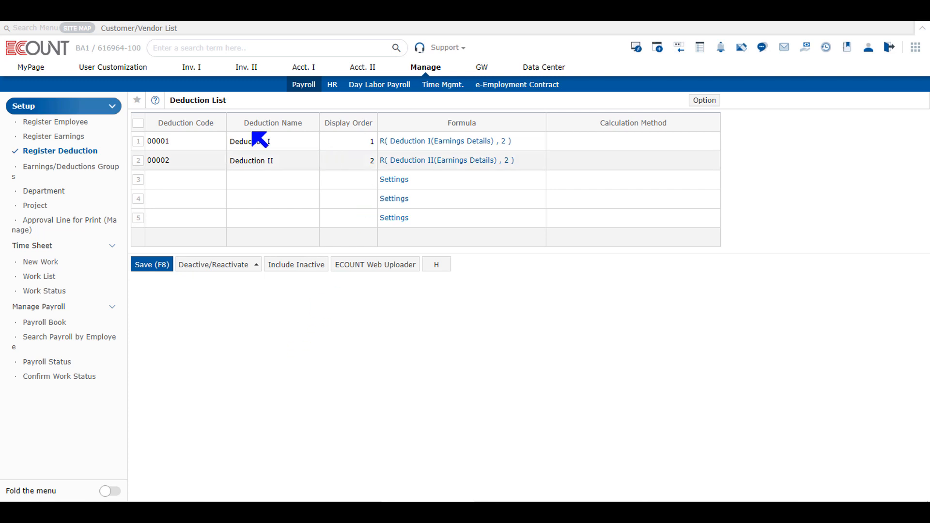
# - Set the Acct. I Fast Entry voucher type to Payroll Slip and bring up the 12/2022 Payroll Book
pyautogui.click(304, 68)
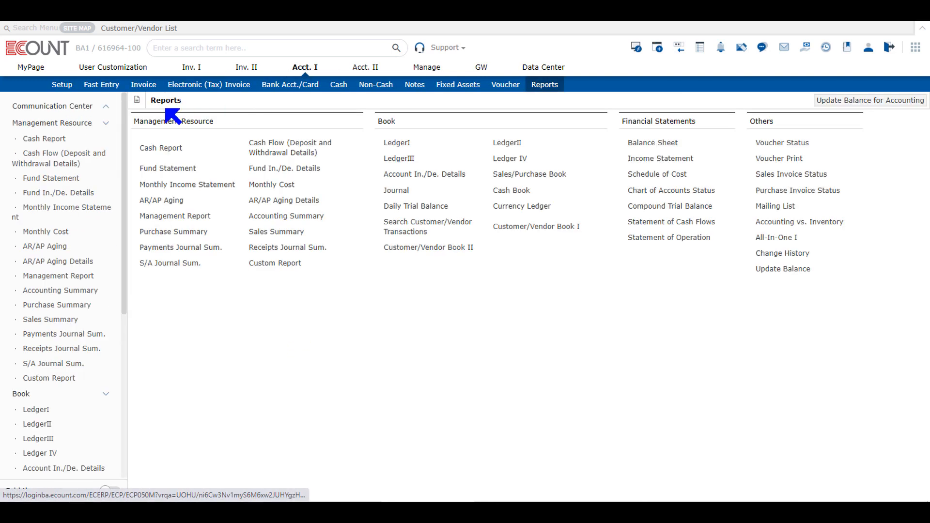
pyautogui.click(108, 90)
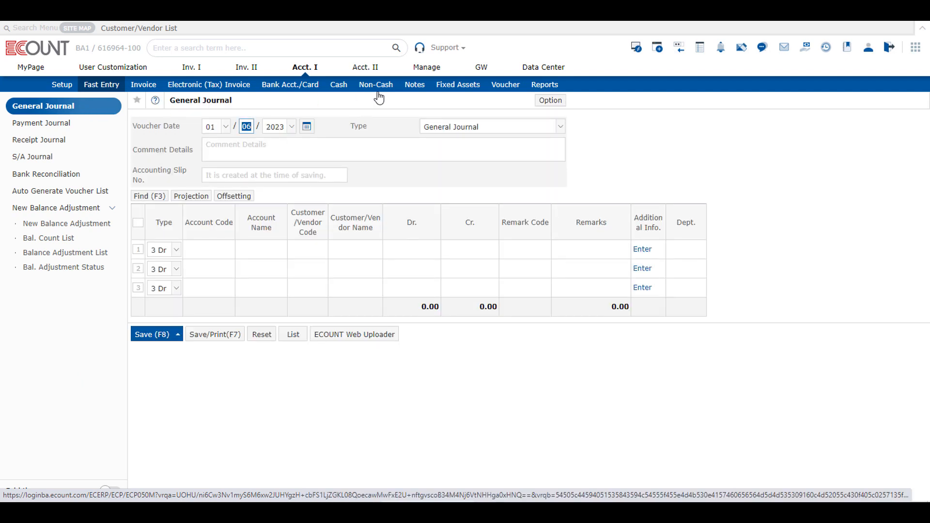
pyautogui.click(442, 129)
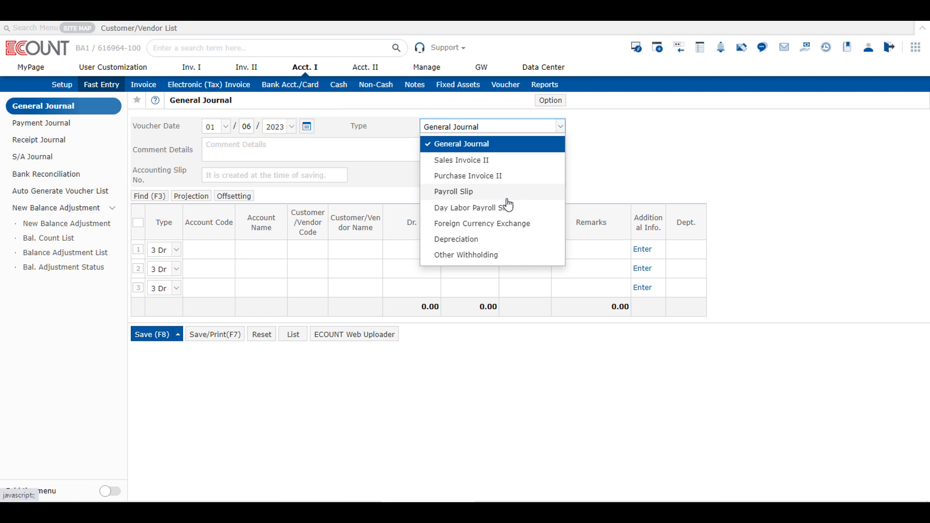
pyautogui.click(508, 194)
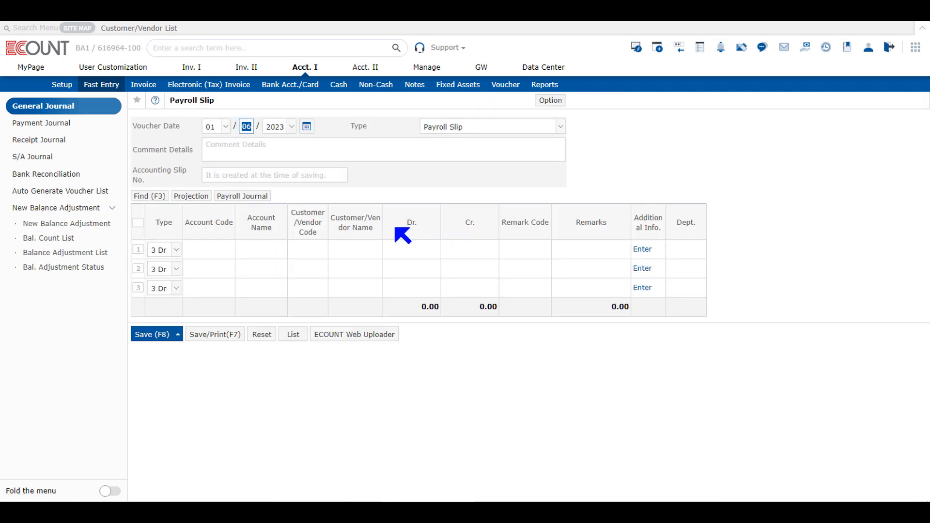
pyautogui.click(242, 200)
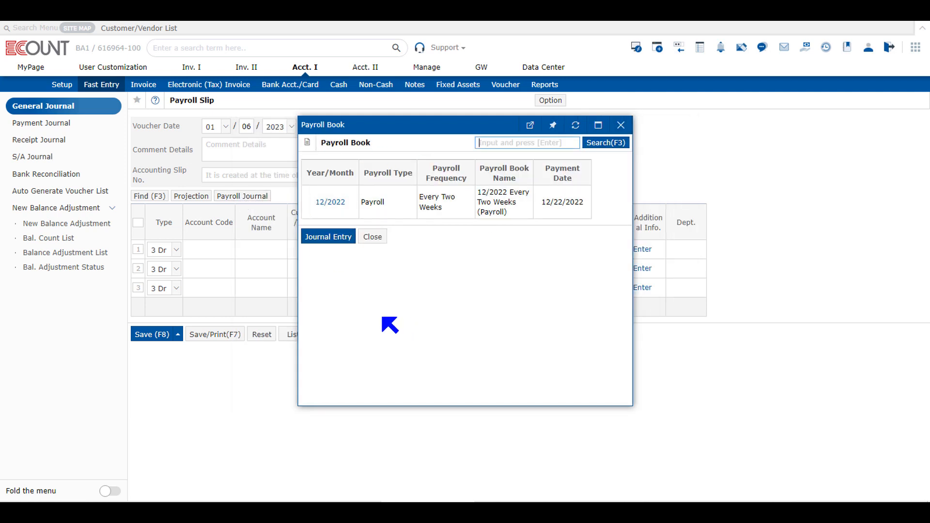
# - Open Journal Entry from the Payroll Book popup to list the Total Earnings, Total Deductions and Net Amount targets
pyautogui.click(328, 237)
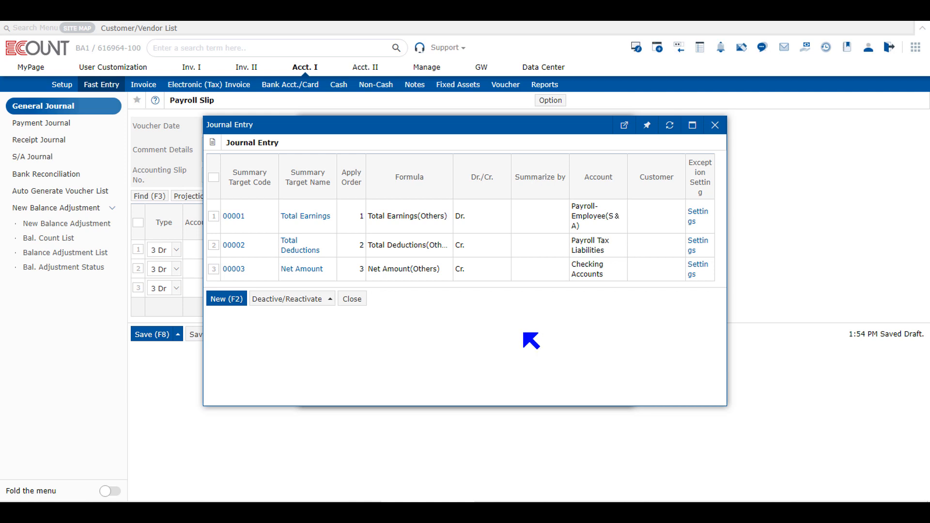
pyautogui.click(302, 221)
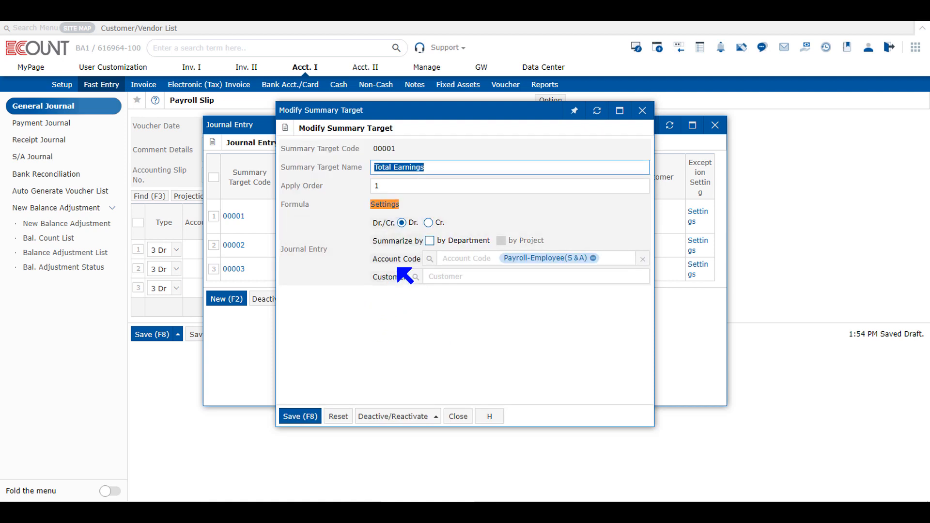
pyautogui.click(386, 205)
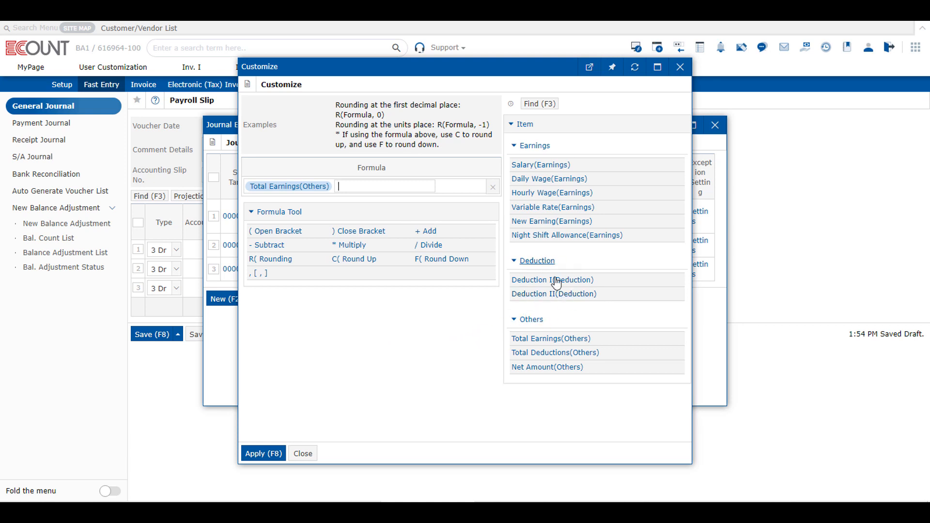
pyautogui.click(681, 67)
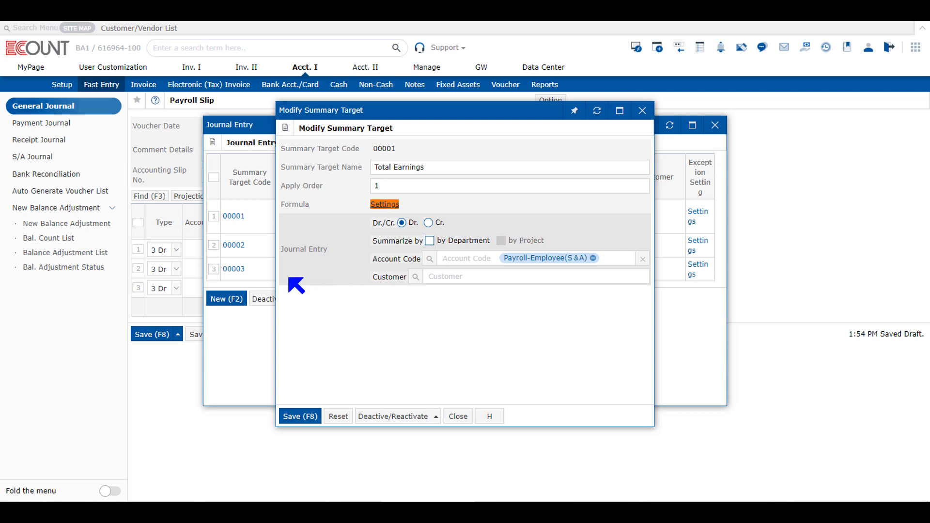
pyautogui.click(643, 111)
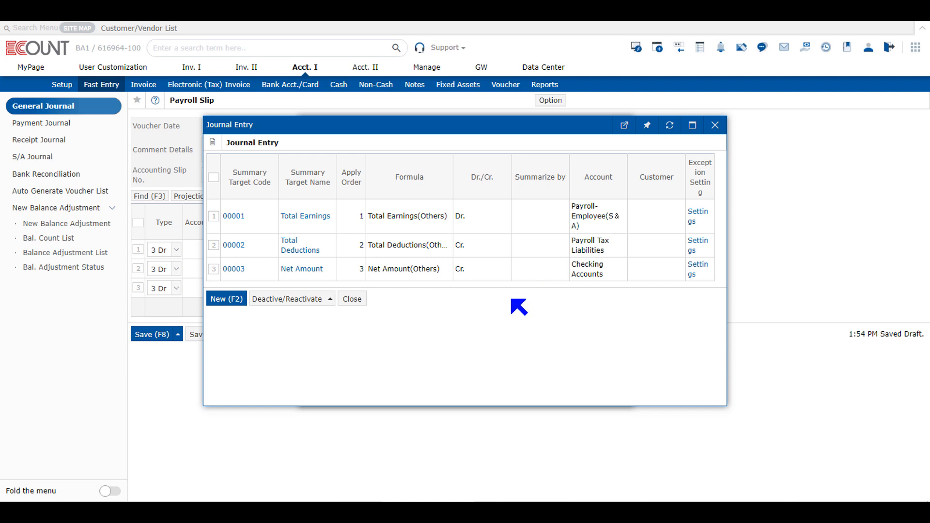
# - Inspect the Total Deductions summary target's customer setting and close it without saving
pyautogui.click(310, 257)
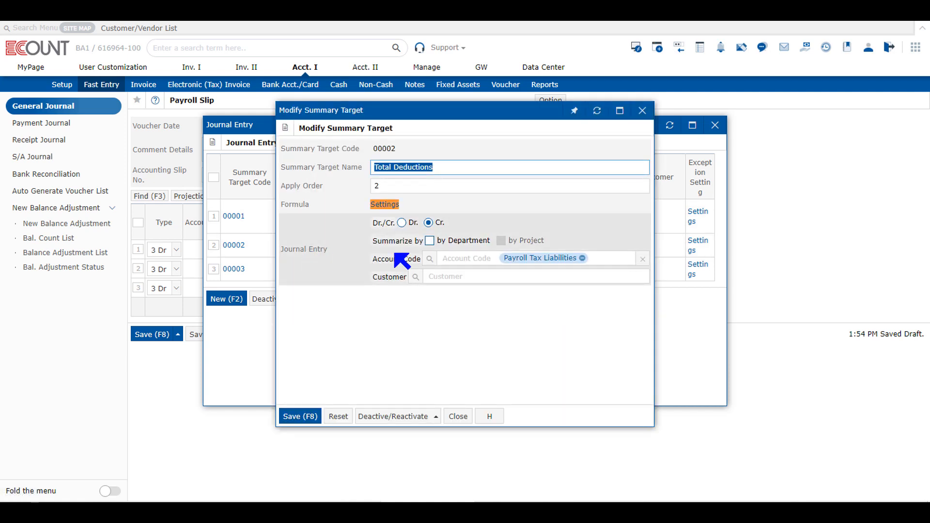
pyautogui.click(447, 280)
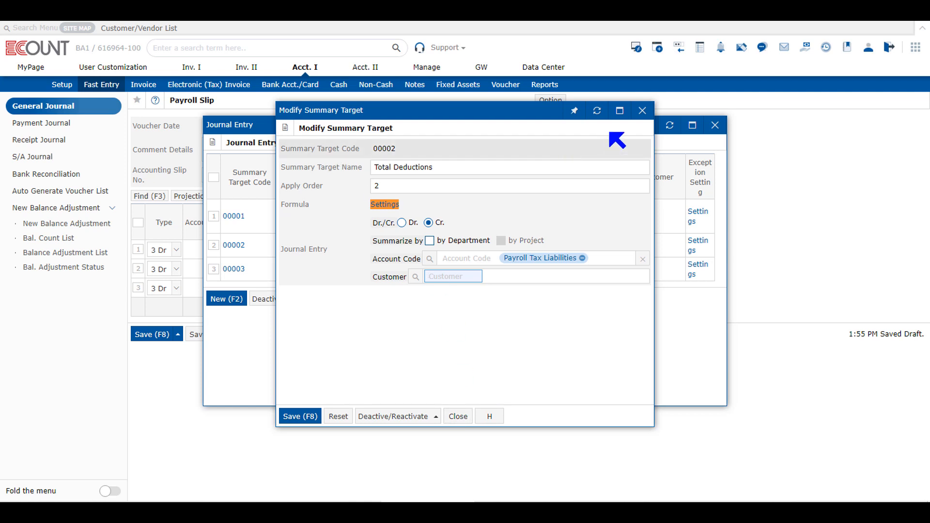
pyautogui.click(643, 110)
# - Close the Journal Entry list and return to Payroll's Register Earnings list
pyautogui.click(715, 126)
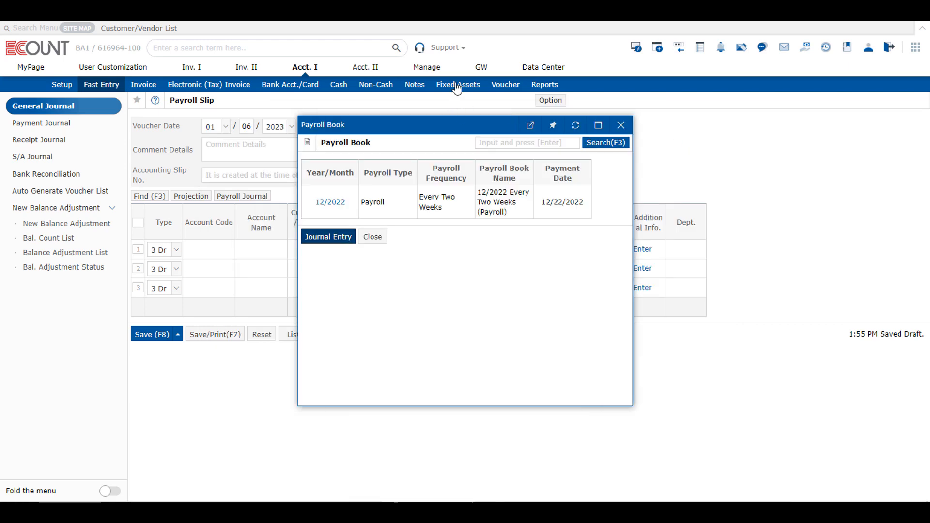
pyautogui.click(426, 68)
pyautogui.click(91, 143)
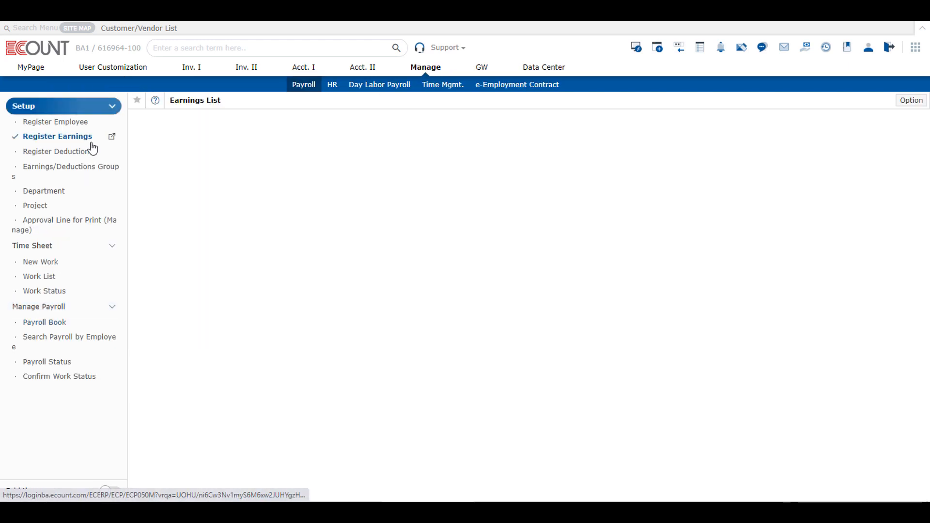